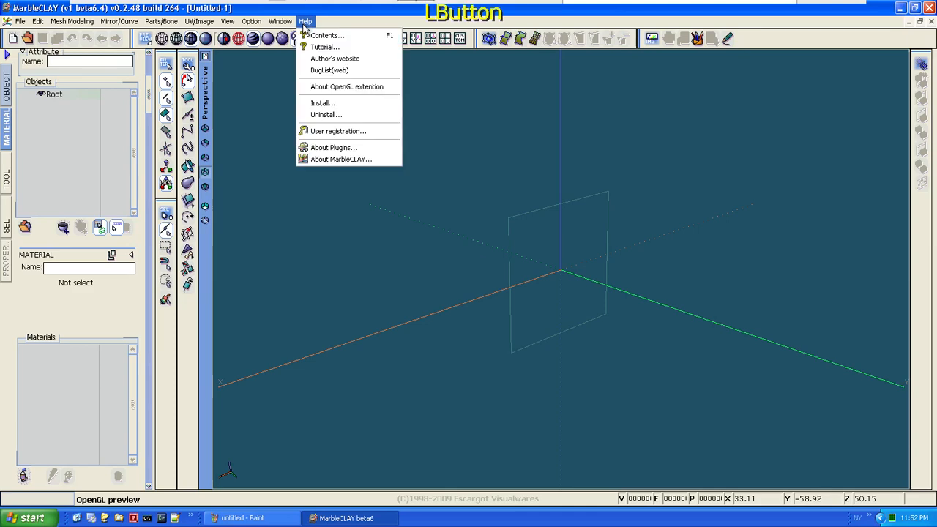
Step: Examine the help contents, including the introduction, features, registration notes and topic index, and close the help window
click(316, 33)
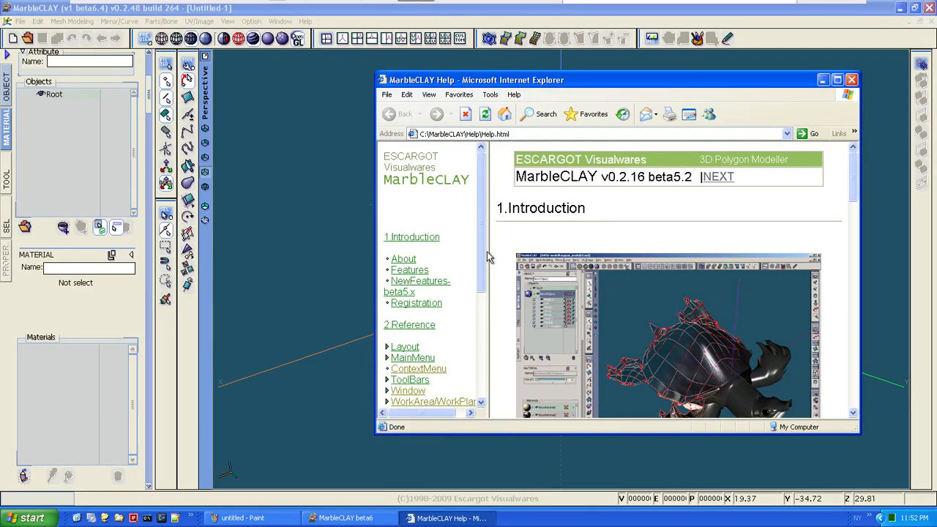
drag(484, 248, 488, 371)
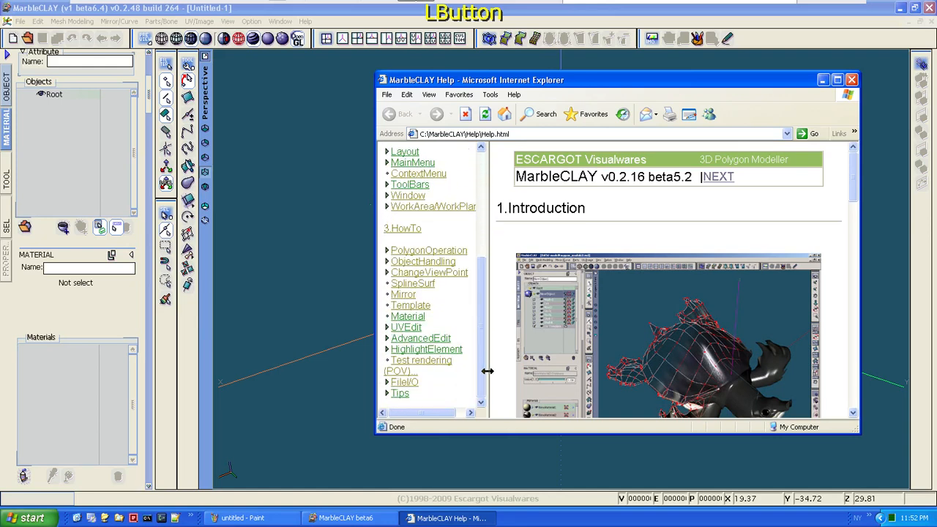
click(421, 432)
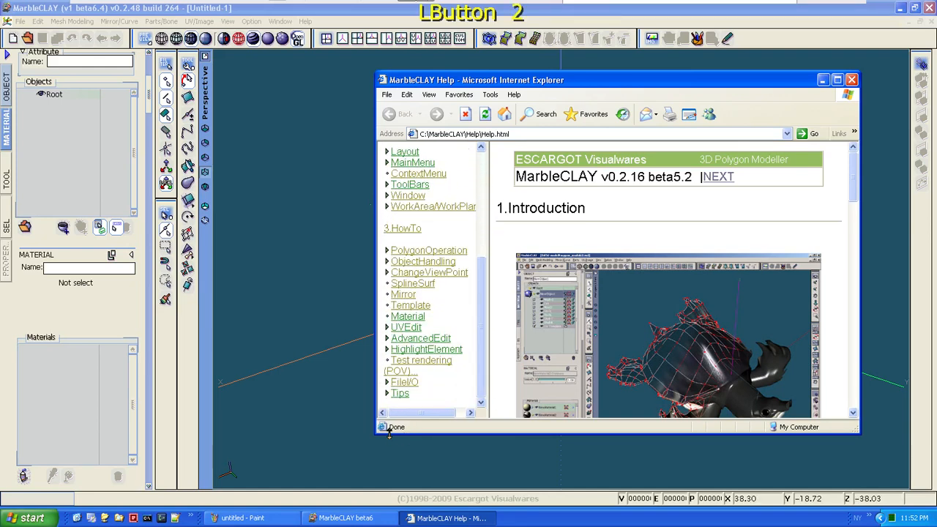
drag(389, 433, 388, 457)
scroll(542, 249, down, 10)
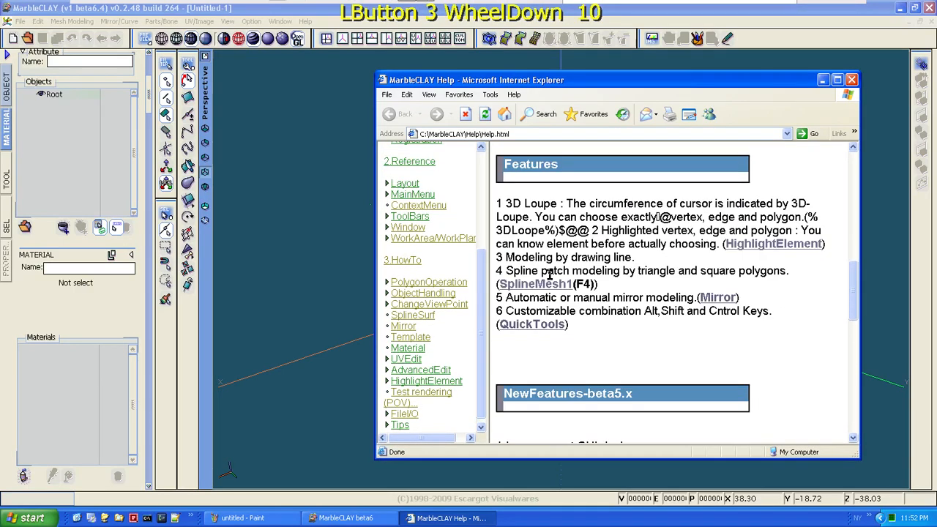
scroll(551, 274, down, 13)
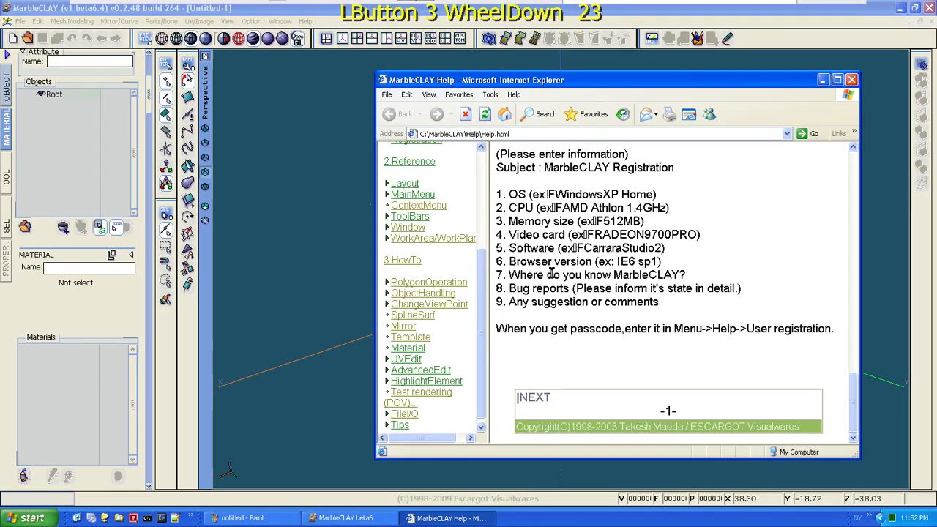
drag(481, 264, 473, 170)
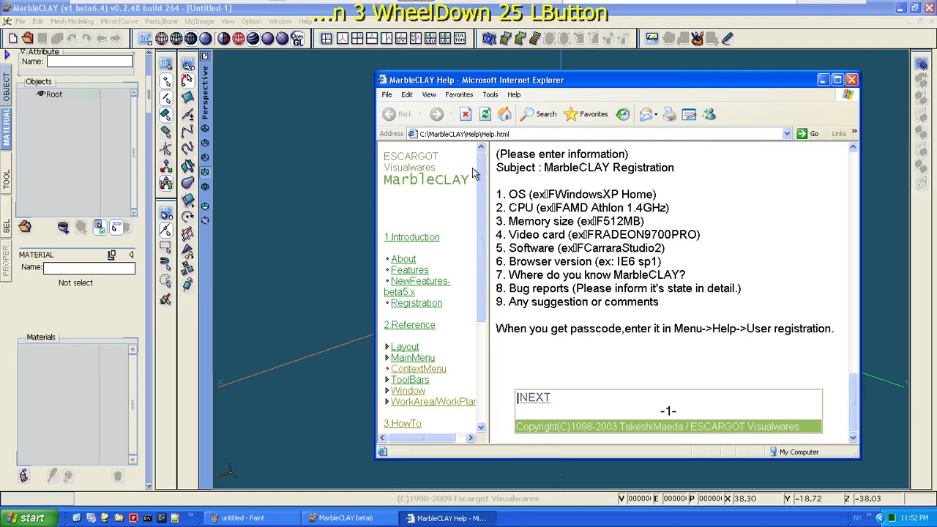
scroll(430, 242, down, 3)
scroll(427, 293, down, 2)
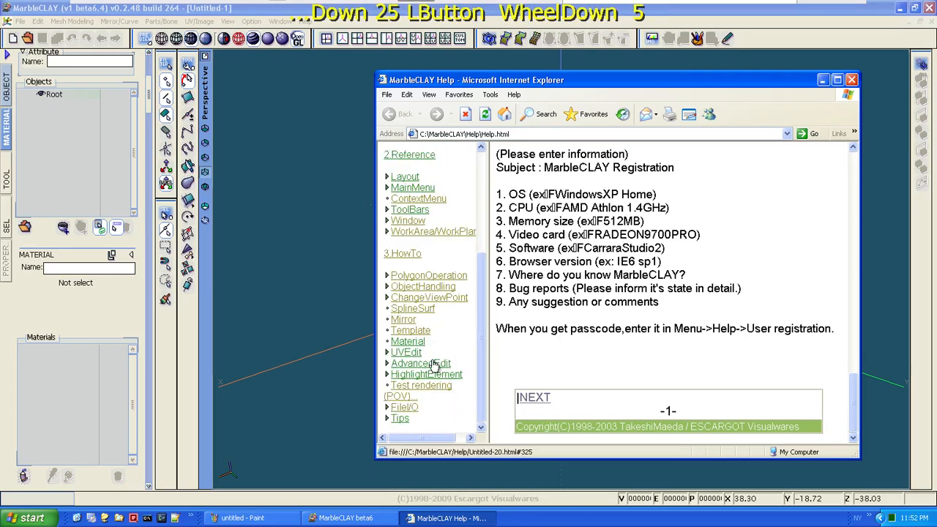
click(851, 80)
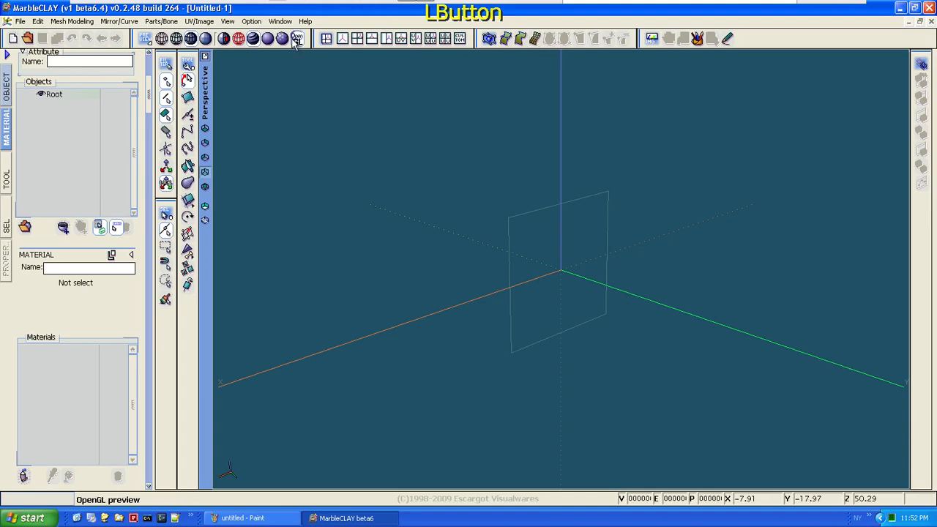
Step: Look through the material and tool settings and bring the object settings back into view
click(147, 167)
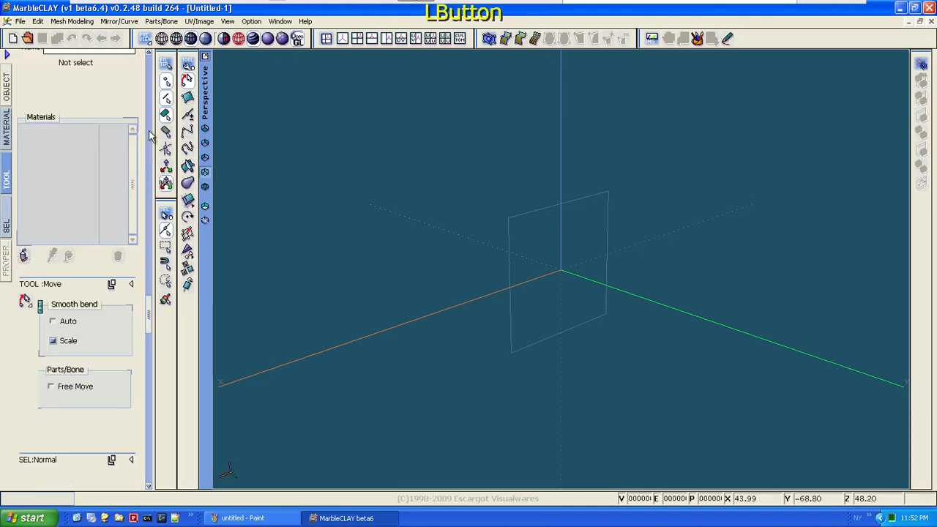
click(150, 126)
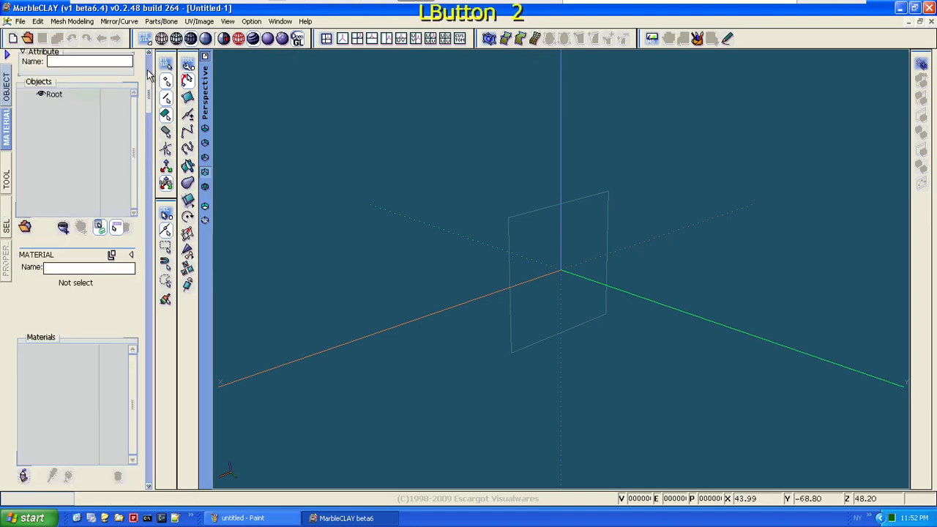
click(7, 86)
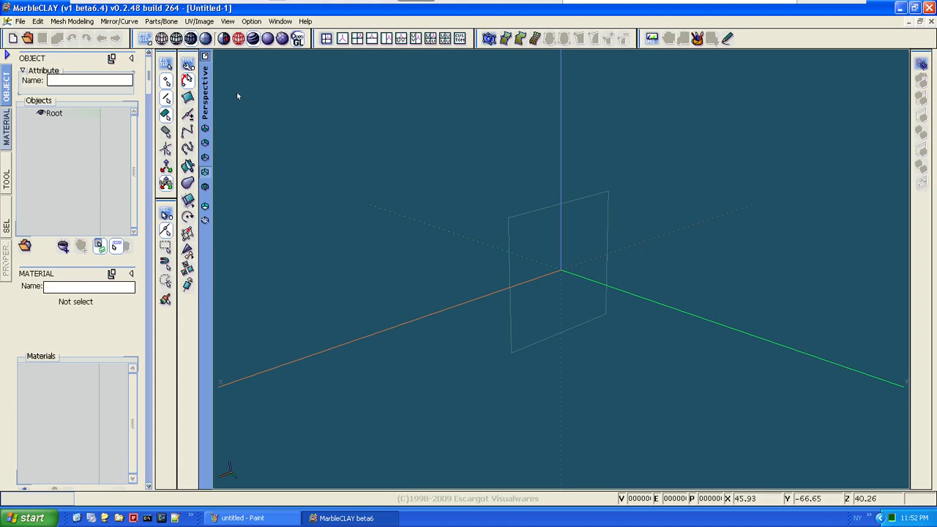
Step: Open the Template configuration and examine the path of the external paint tool
click(251, 22)
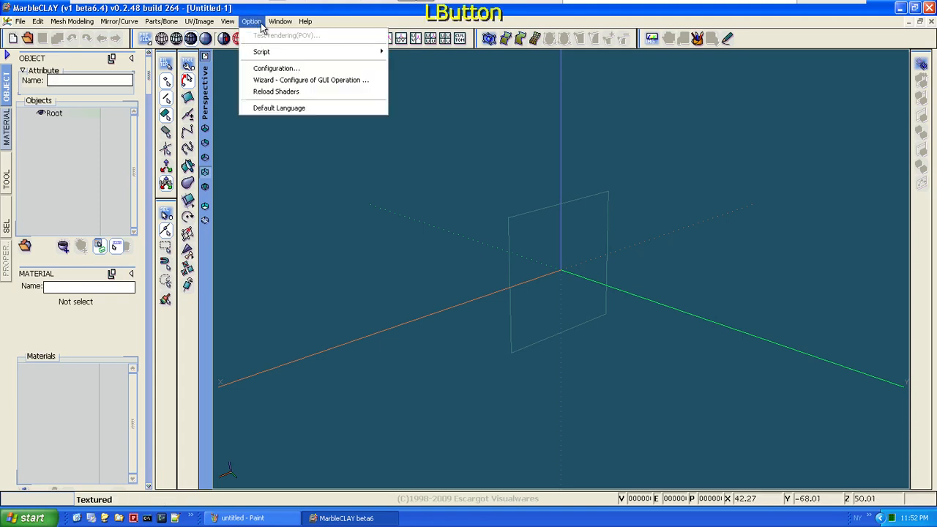
click(276, 68)
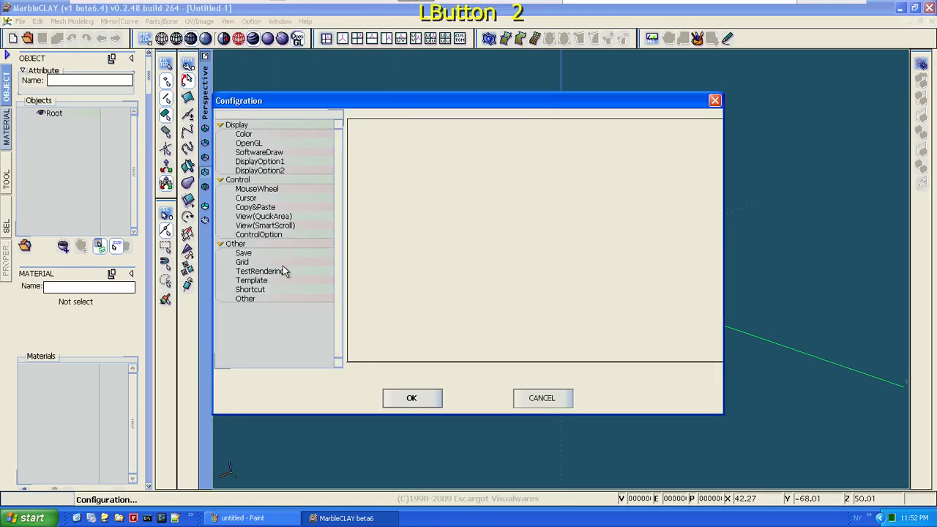
click(252, 281)
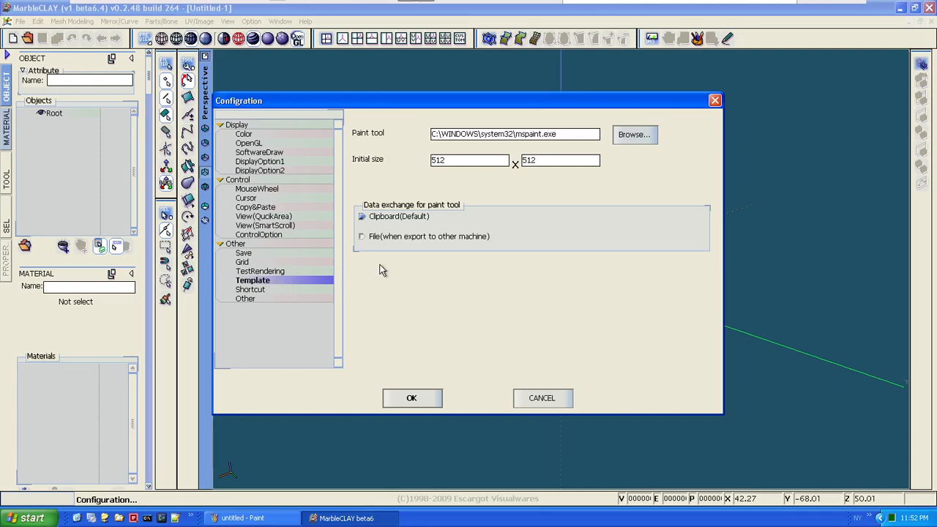
drag(568, 135, 404, 124)
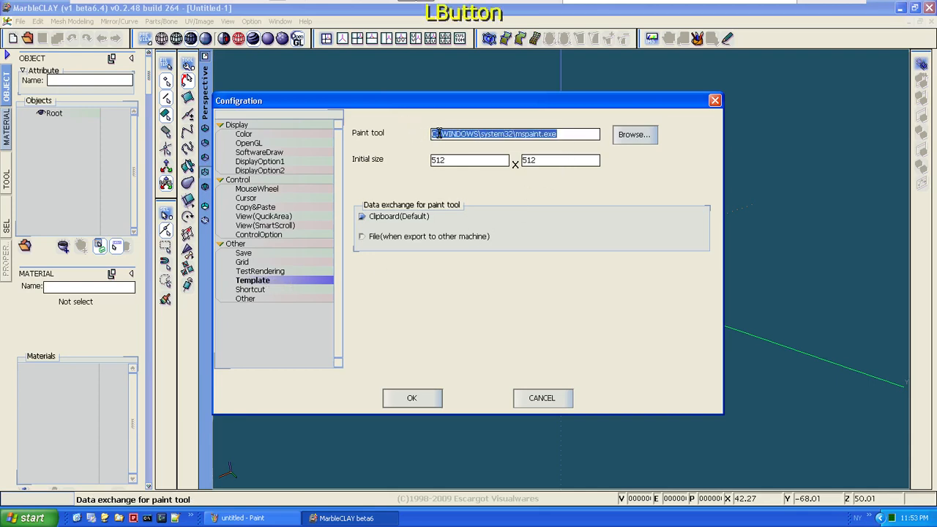
click(569, 134)
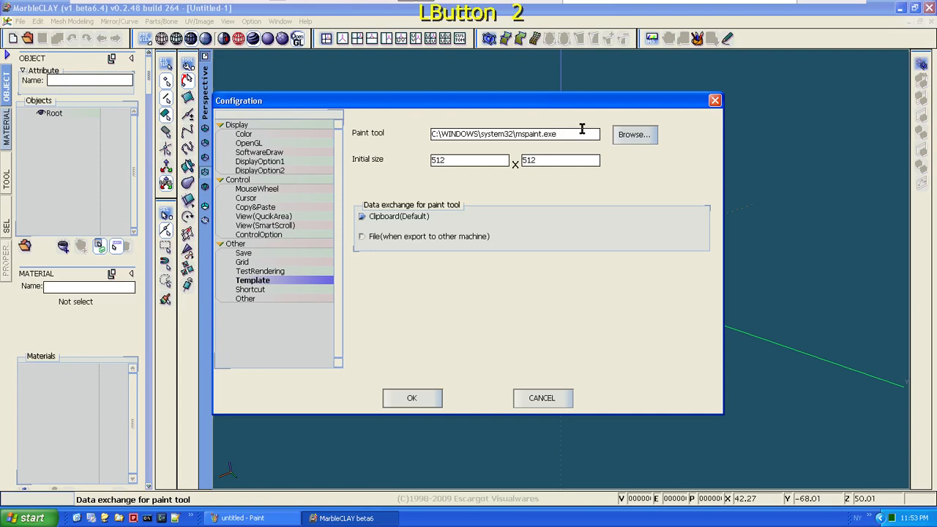
mouse_move(558, 134)
mouse_down()
mouse_move(505, 102)
mouse_move(450, 119)
mouse_up()
click(555, 134)
drag(526, 134, 566, 134)
click(566, 134)
drag(525, 133, 577, 128)
click(572, 134)
Step: Check the template's initial image size and close the configuration without applying changes
drag(466, 161, 419, 161)
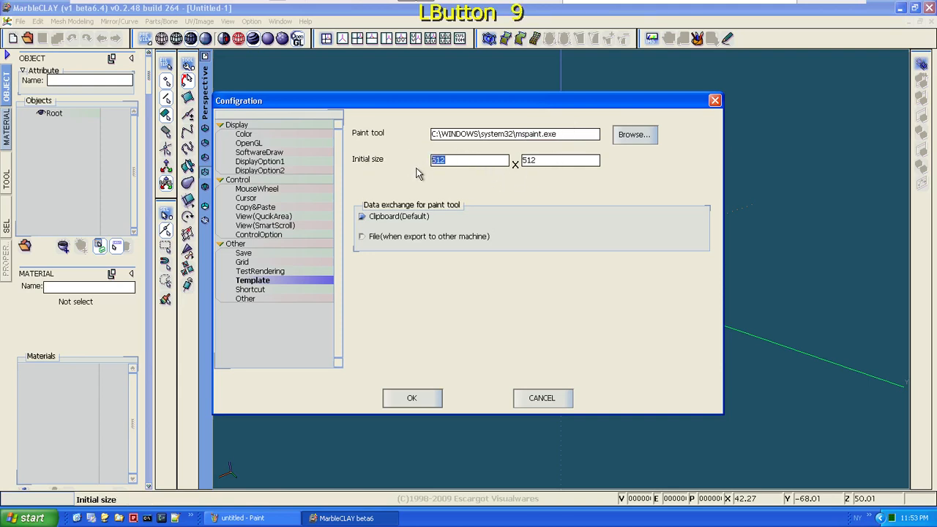
click(459, 160)
click(455, 160)
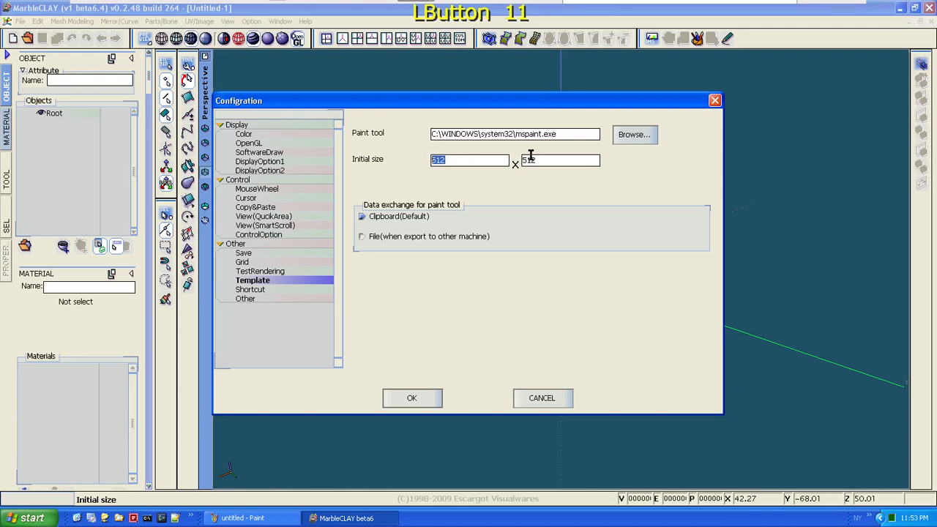
drag(543, 158, 415, 154)
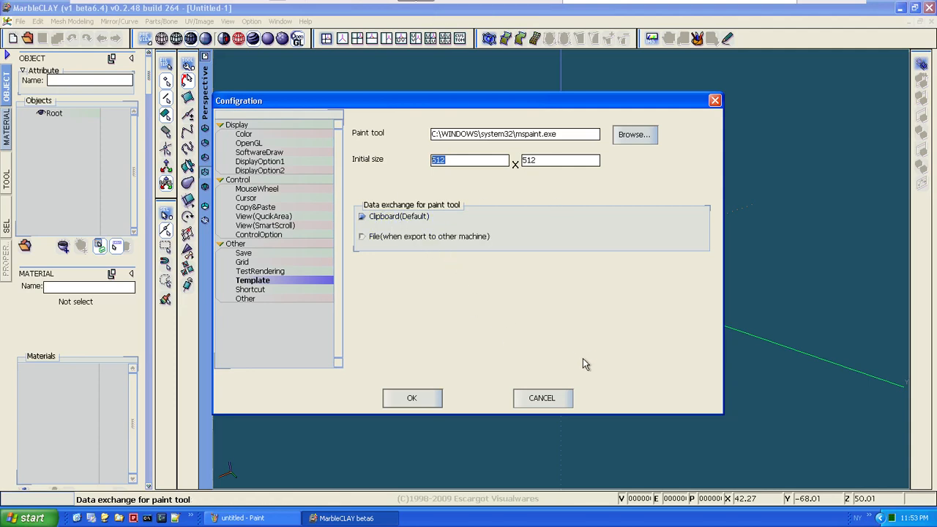
click(554, 401)
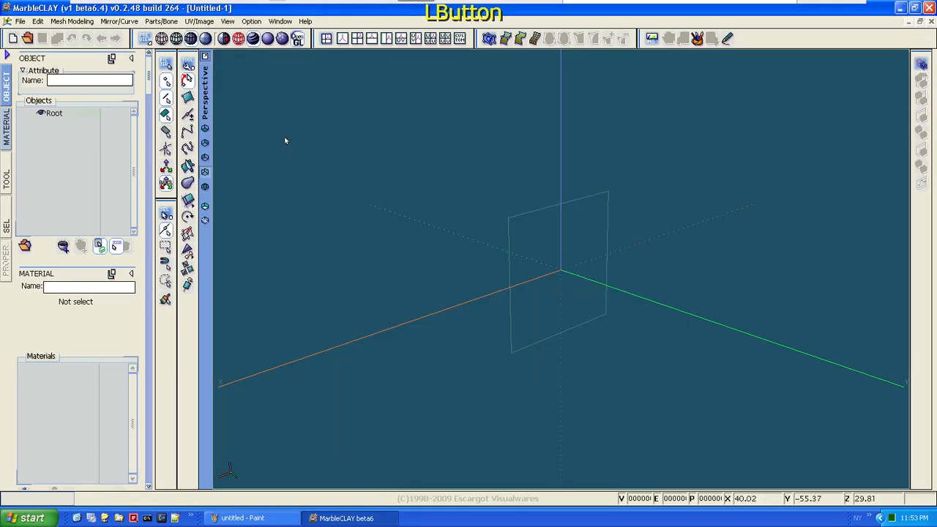
Step: Create a primitive sphere at the origin with radius 10, divided 4 in Z and 8 in R
click(72, 21)
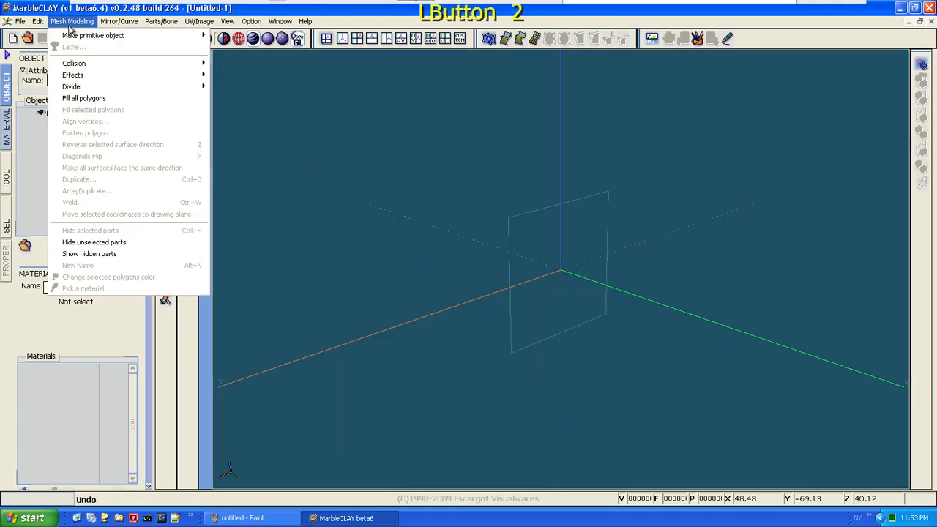
click(80, 36)
click(224, 36)
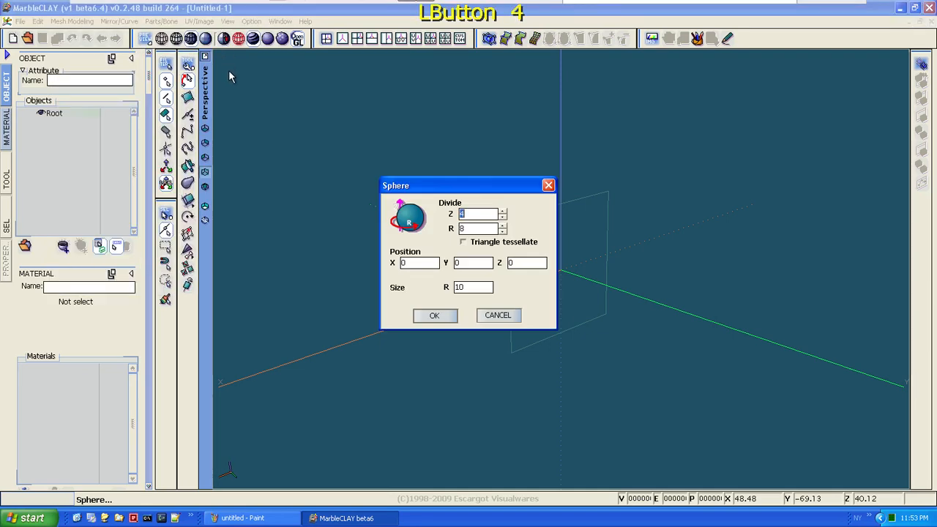
click(434, 315)
right_drag(468, 307, 493, 296)
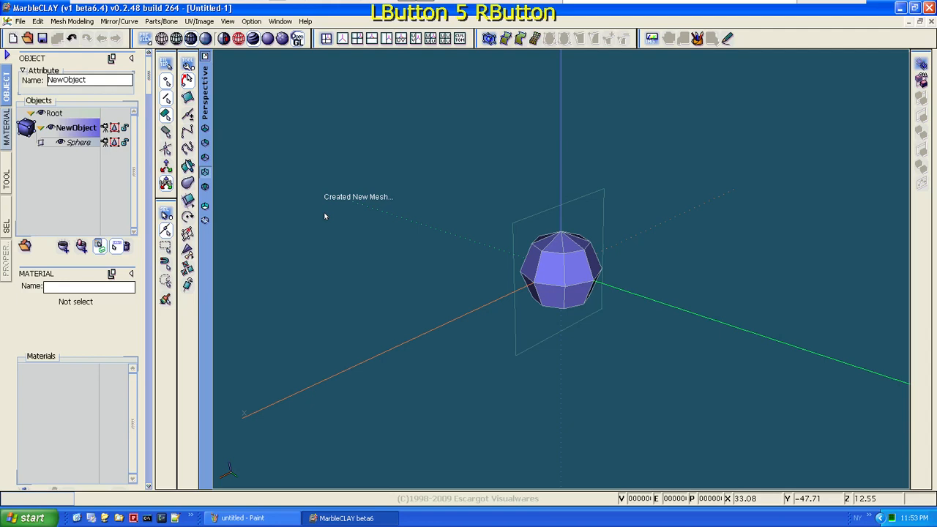
Step: Select the whole sphere mesh and assign its UV values with Sphere mapping along the Z axis
click(113, 143)
click(113, 143)
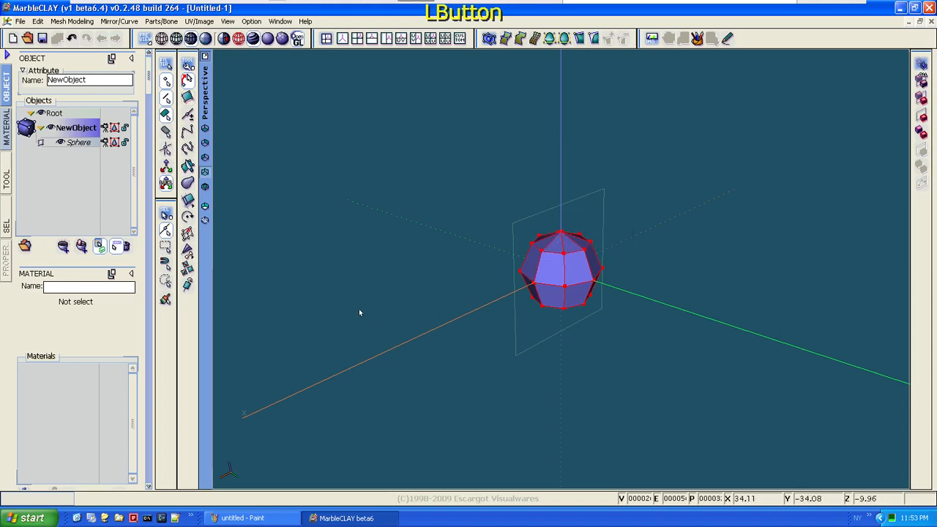
click(199, 22)
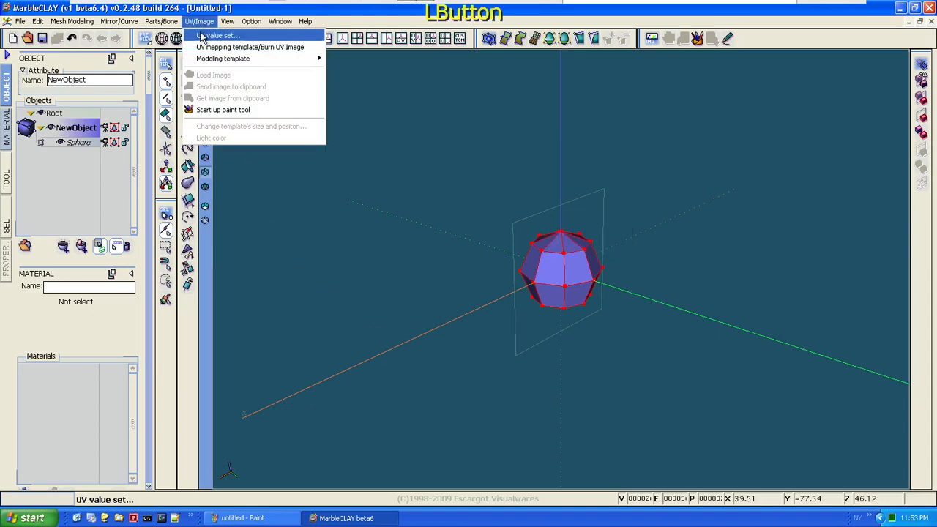
click(219, 35)
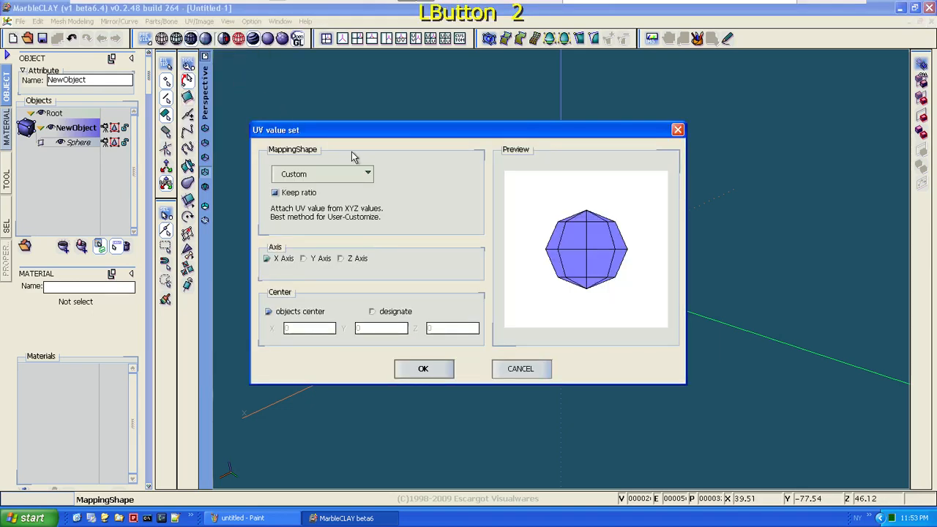
click(368, 176)
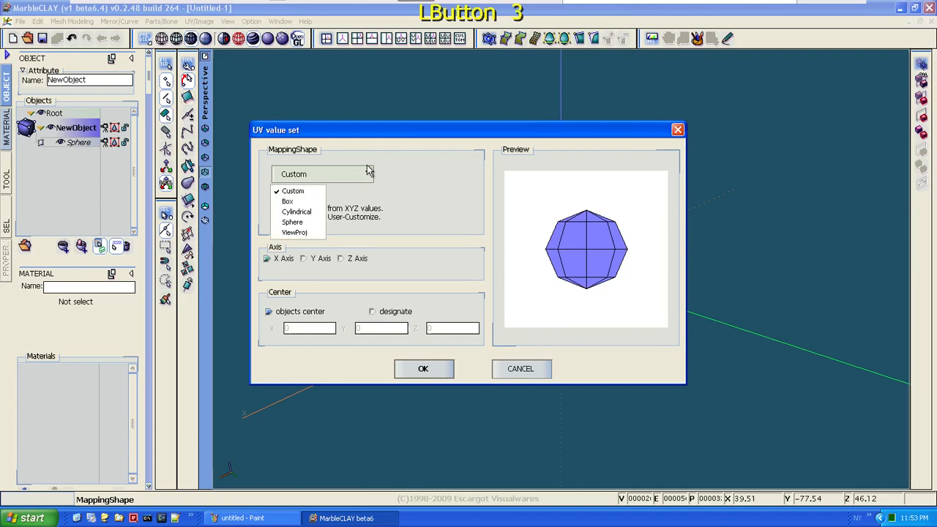
click(305, 224)
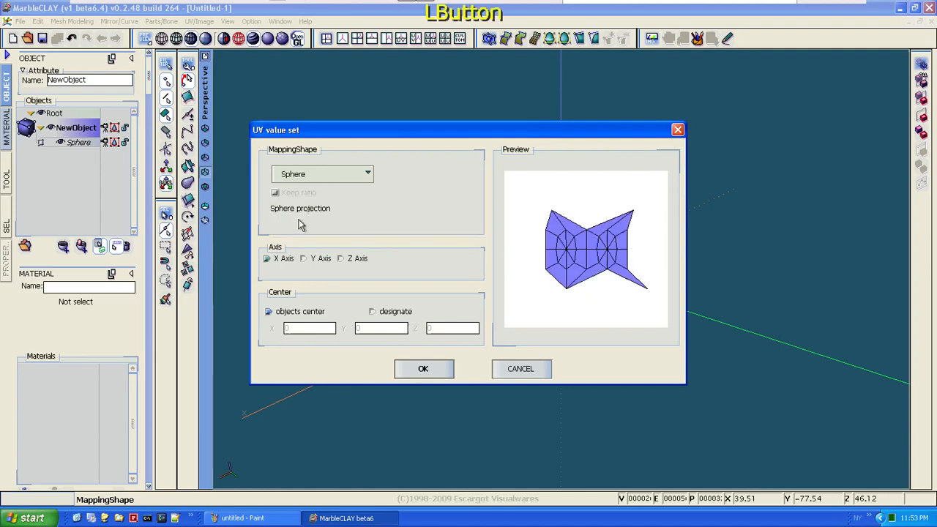
click(354, 259)
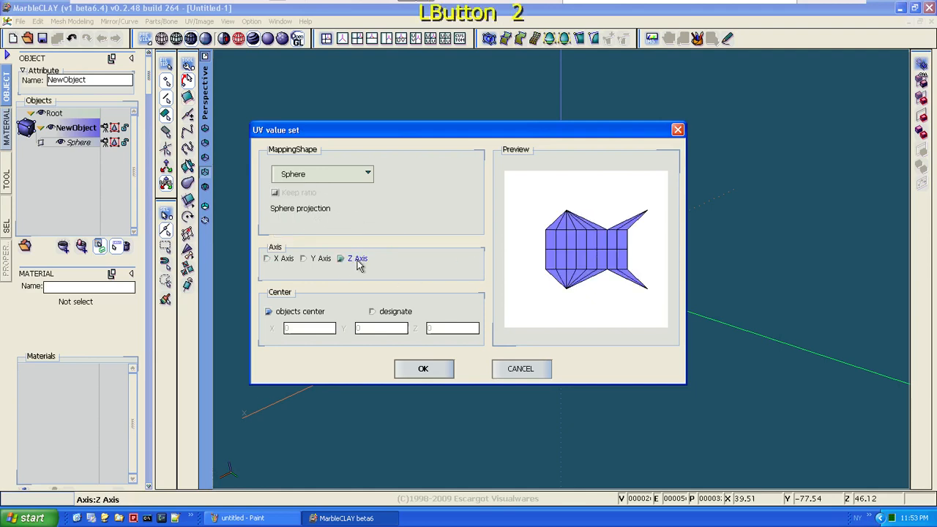
click(412, 370)
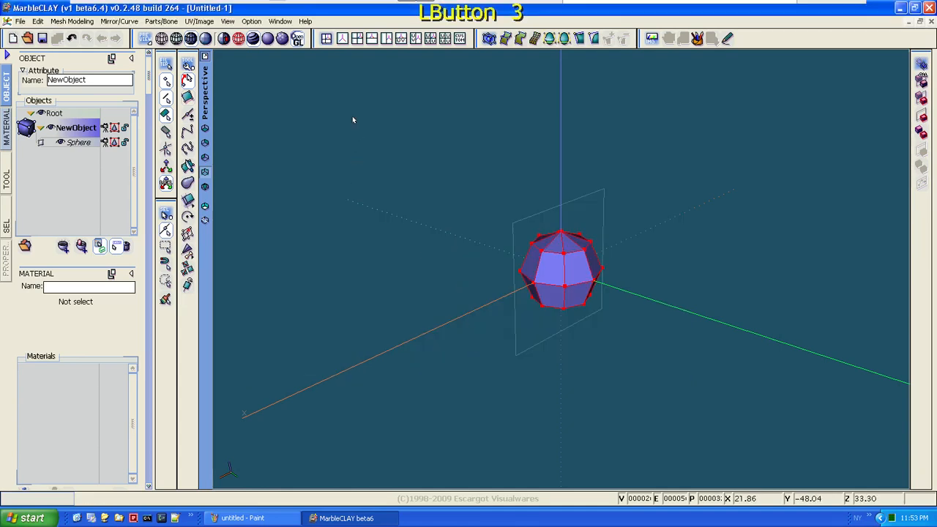
Step: Examine the sphere in the single perspective, four-view and perspective-with-UV layouts, ending in the four-view layout
click(341, 41)
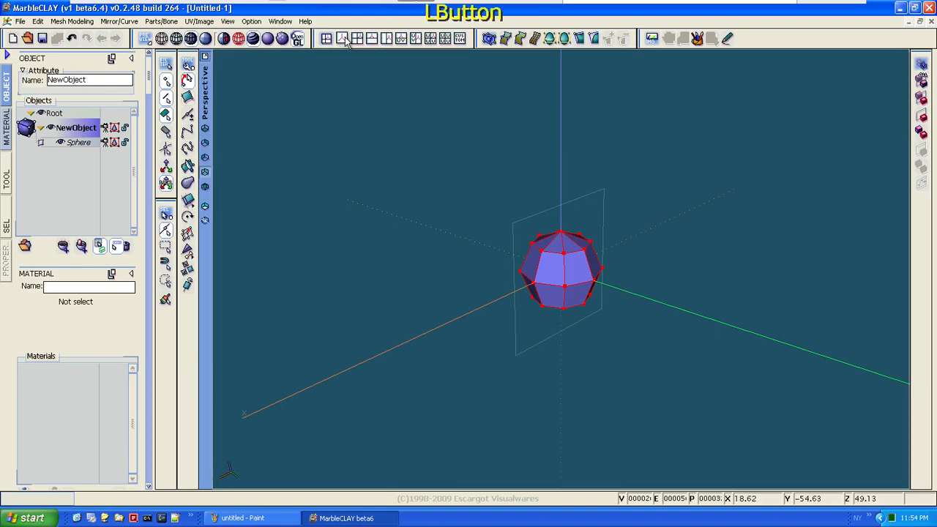
right_drag(442, 240, 366, 65)
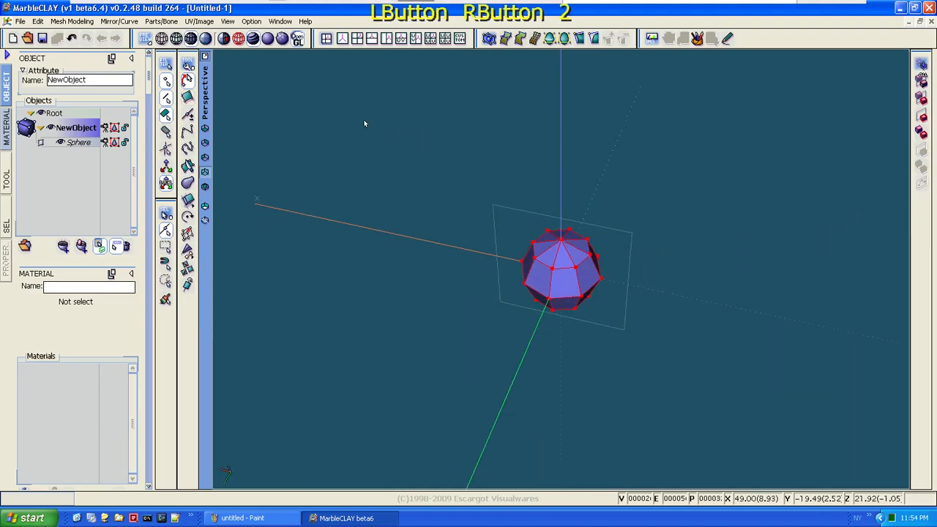
click(357, 39)
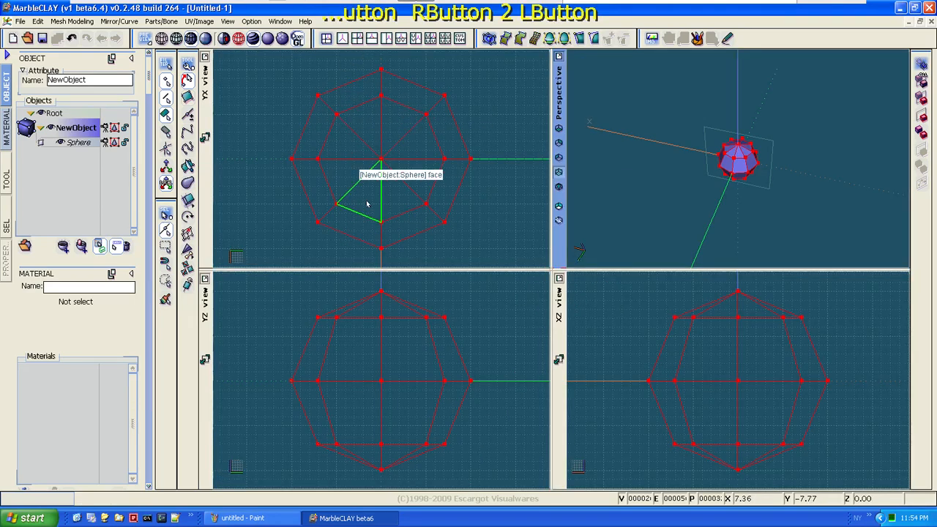
click(402, 40)
right_drag(531, 186, 593, 184)
middle_drag(617, 358, 449, 428)
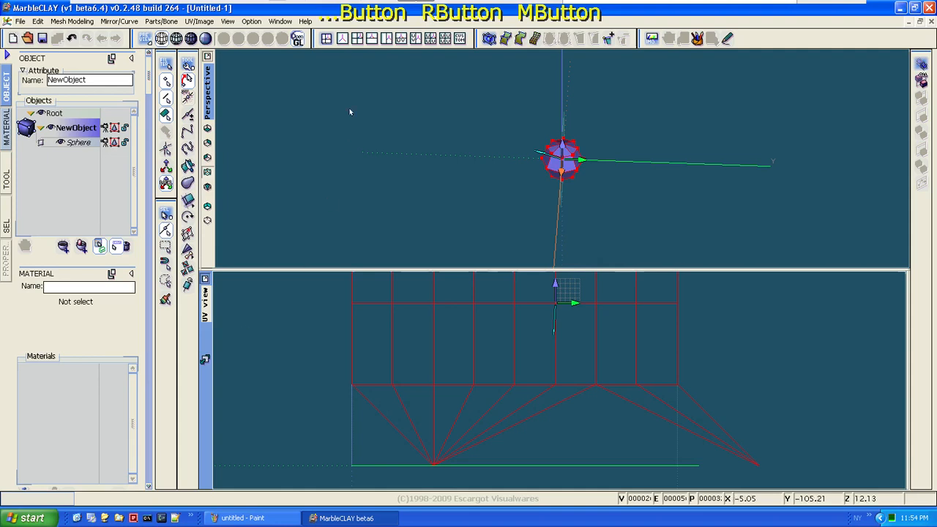
click(357, 38)
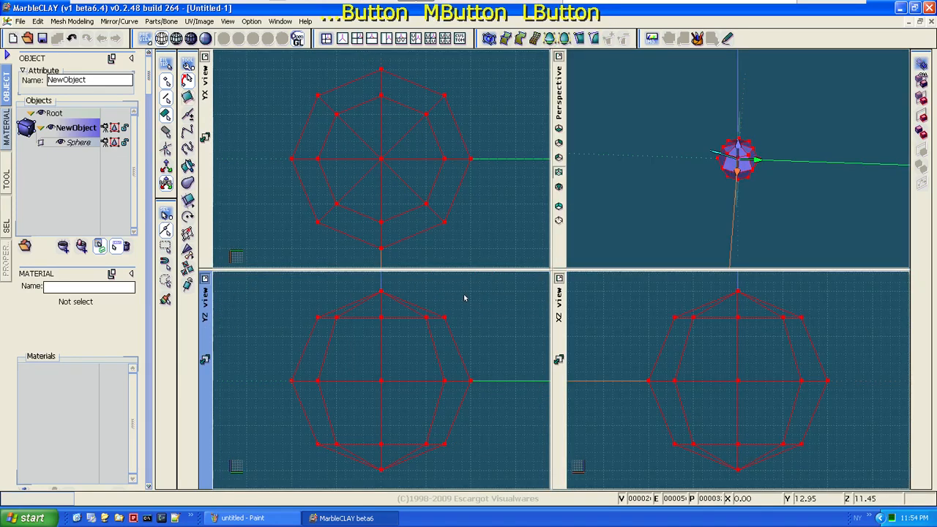
Step: Change the YZ view to a UV view and frame the sphere's complete UV layout
click(205, 298)
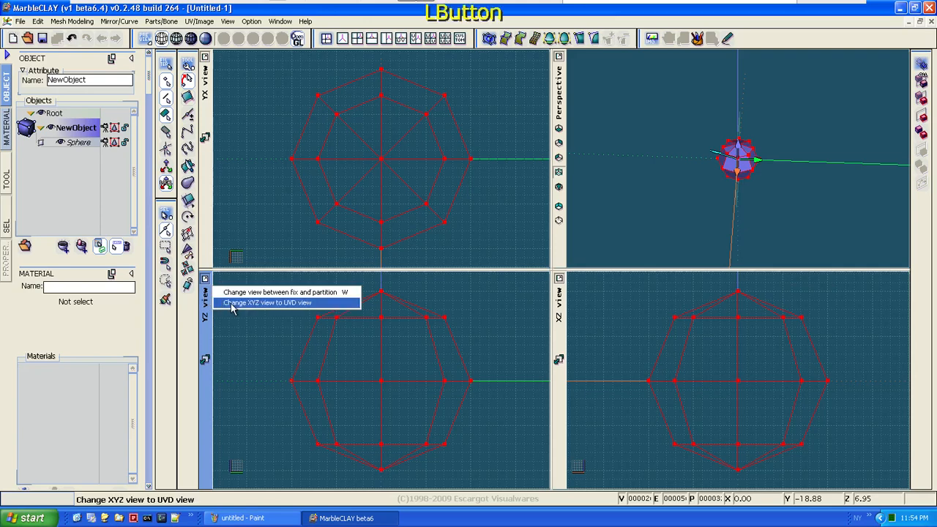
double_click(305, 381)
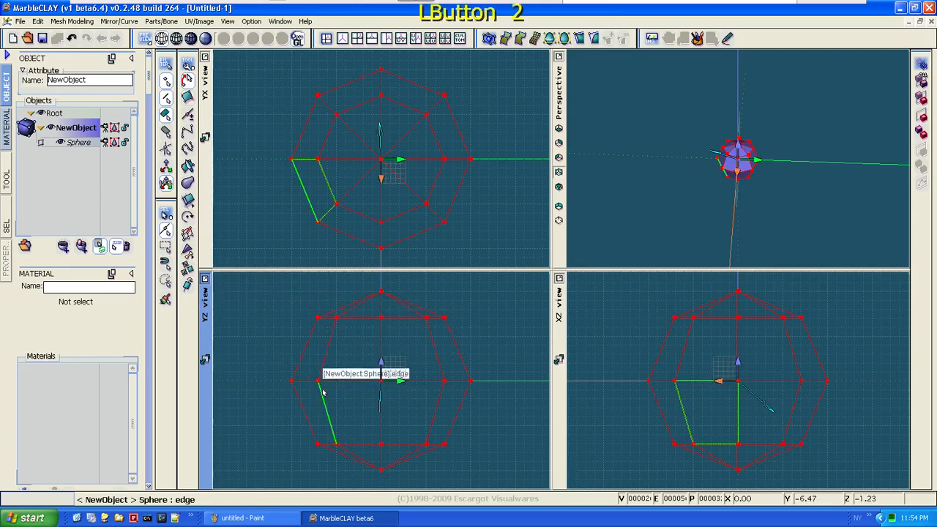
click(209, 304)
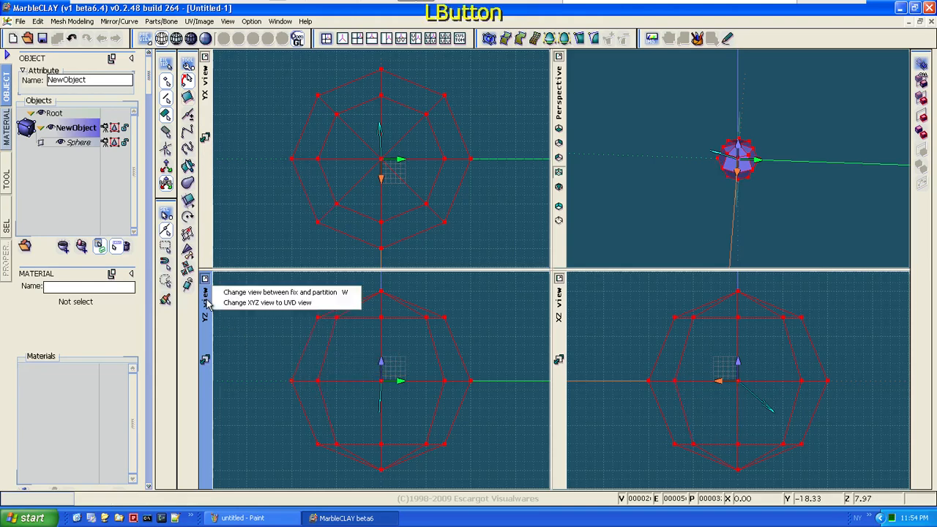
click(224, 305)
scroll(355, 355, down, 2)
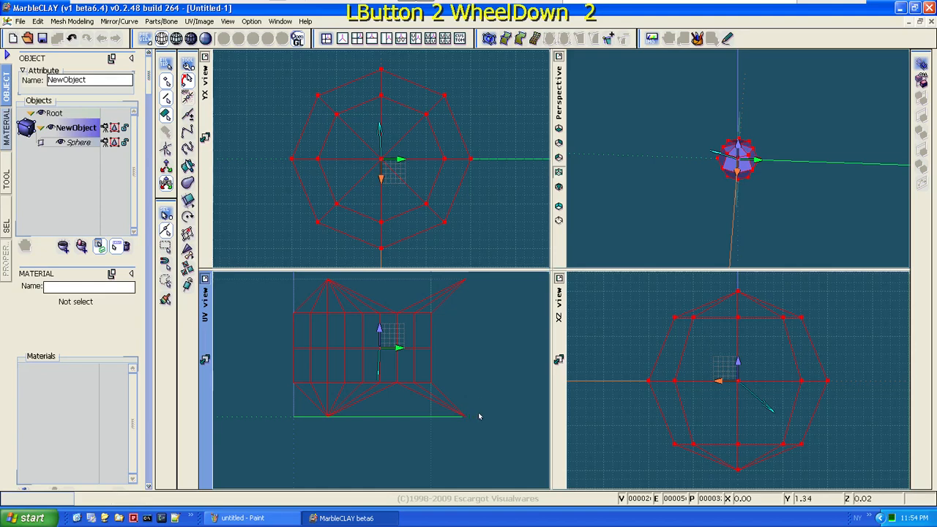
middle_drag(481, 347, 477, 377)
scroll(477, 376, down, 1)
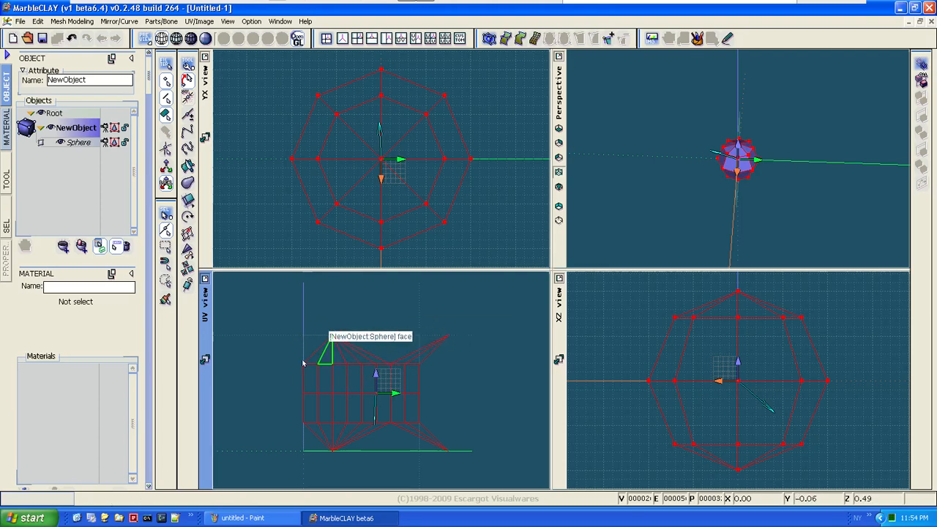
Step: Select all of the sphere's UV points and scale them down to fit inside the lower-left part of the UV square
click(490, 400)
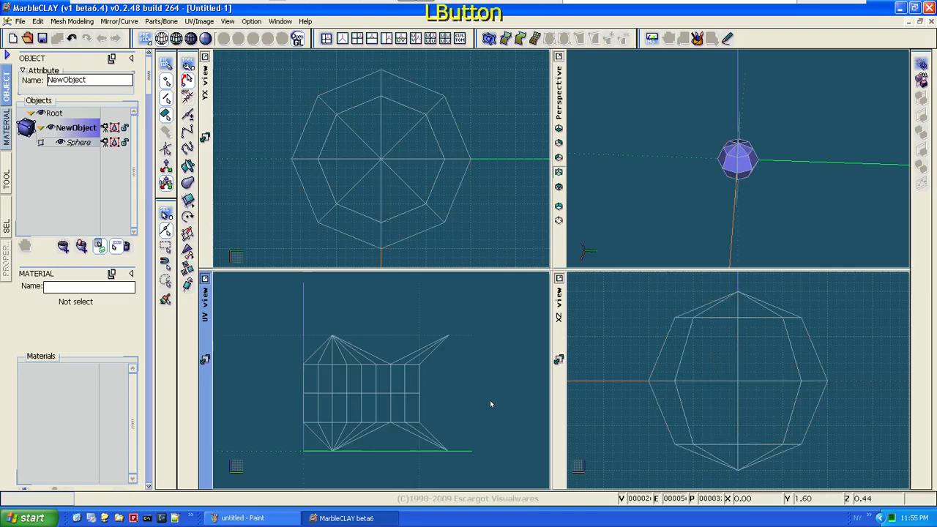
key(ctrl+a)
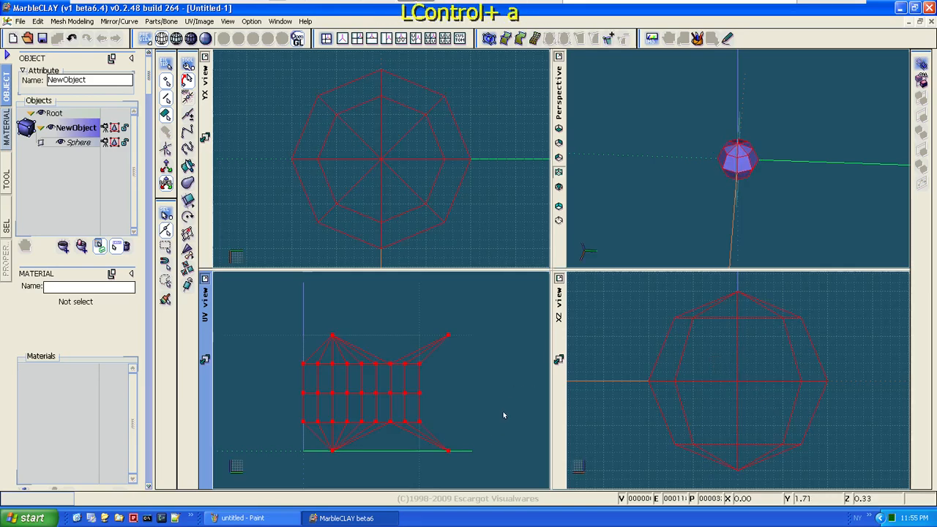
click(187, 235)
drag(448, 335, 337, 424)
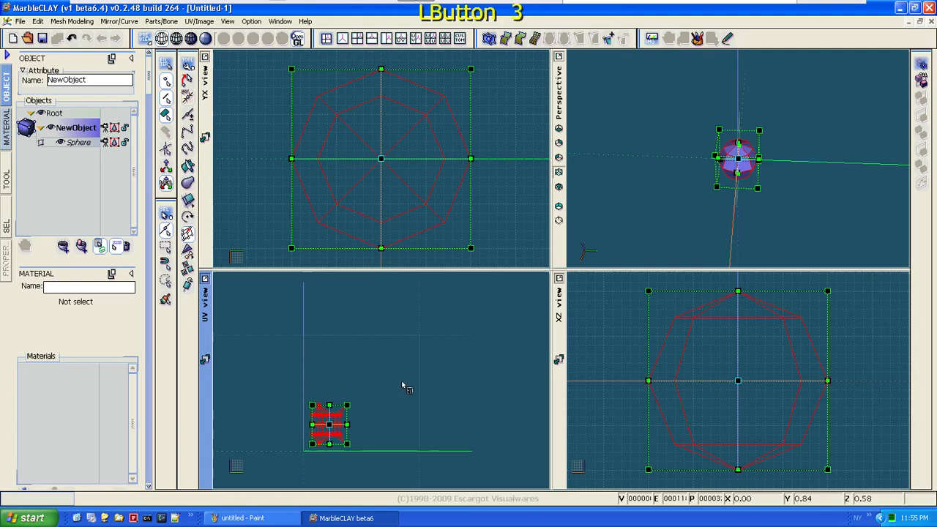
key(Escape)
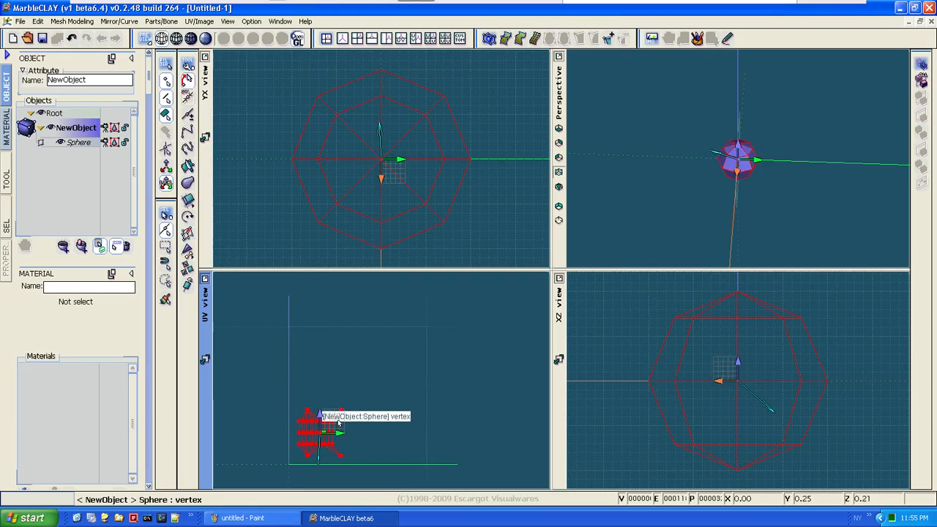
scroll(347, 398, up, 2)
middle_drag(347, 397, 410, 354)
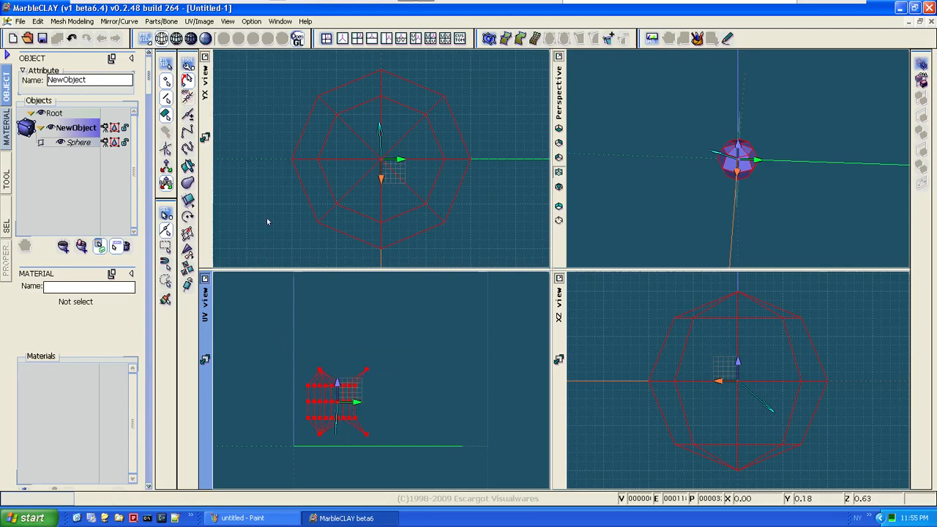
Step: Generate a UV mapping template from the sphere's layout at 512 by 512 resolution, without restricting it to the selected mesh
click(199, 21)
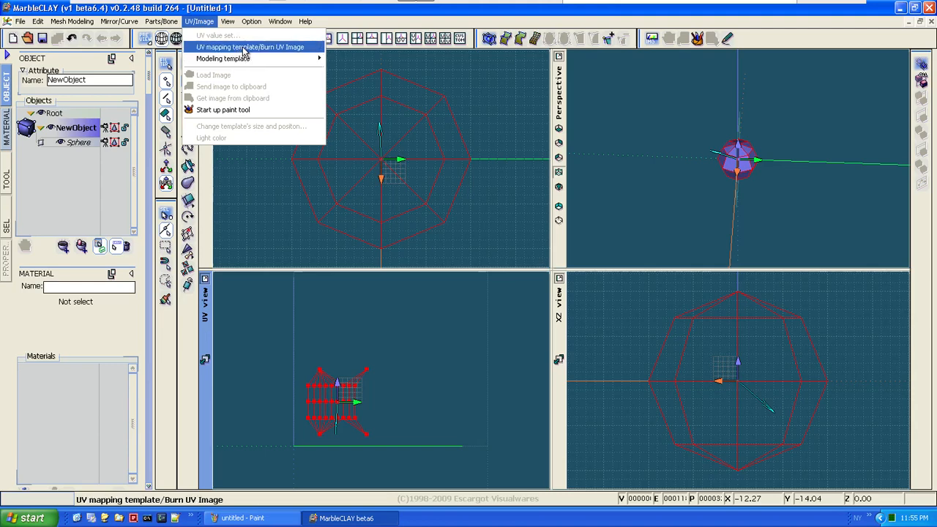
click(282, 48)
double_click(560, 294)
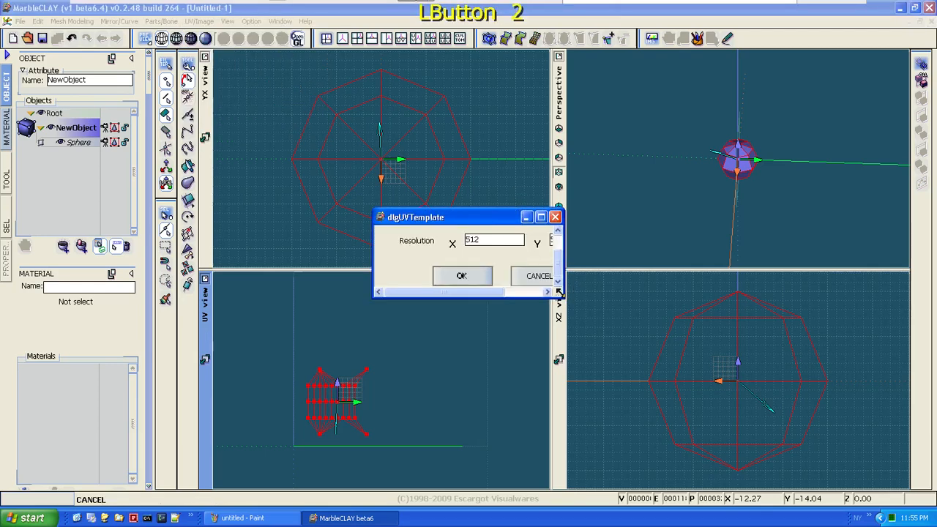
click(507, 272)
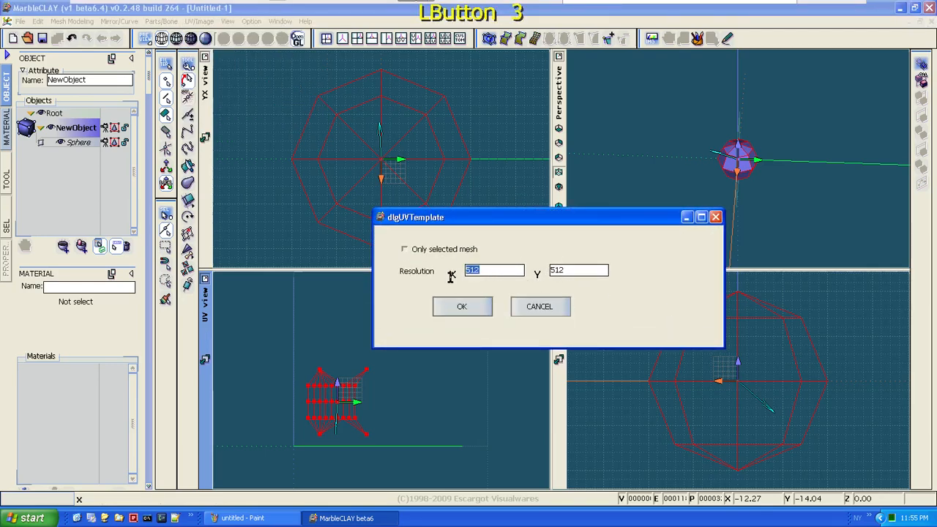
click(585, 270)
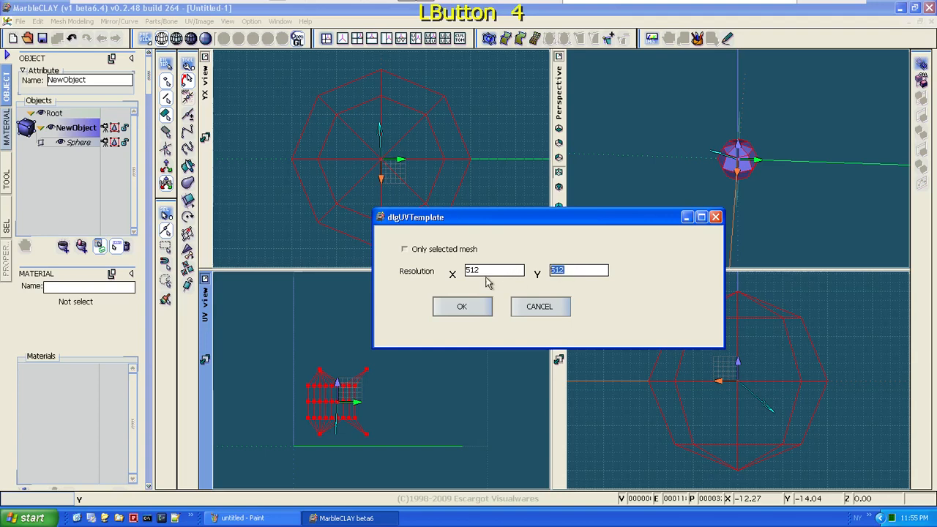
click(470, 311)
scroll(502, 325, down, 1)
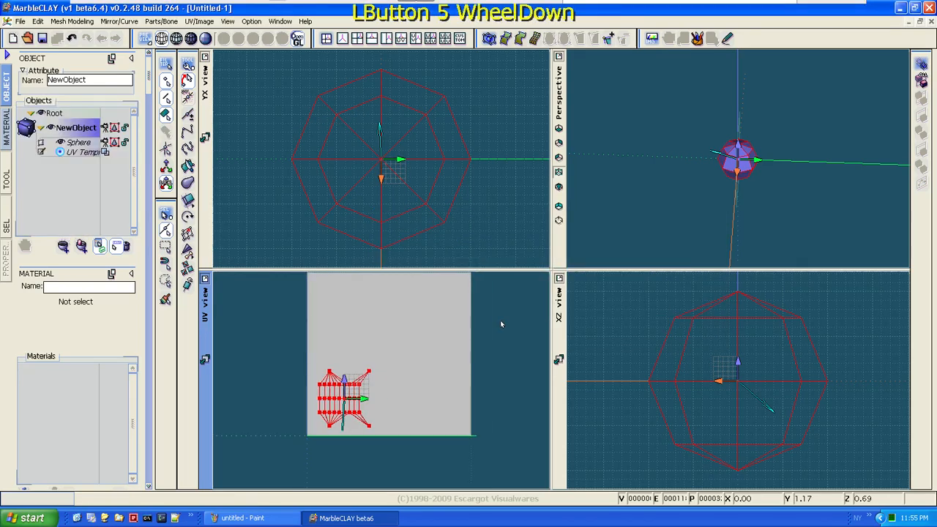
scroll(501, 324, up, 1)
scroll(501, 325, down, 1)
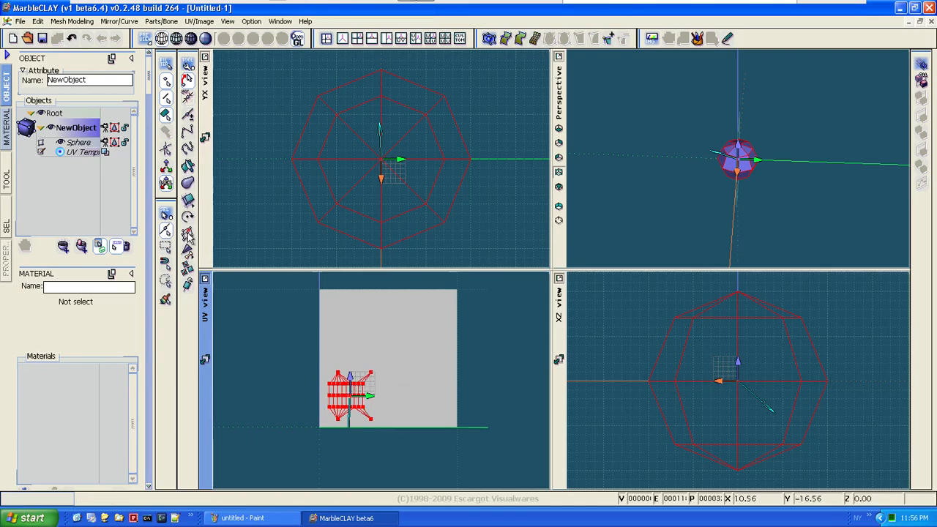
Step: Select the UV Template object and send its image to the clipboard
click(81, 156)
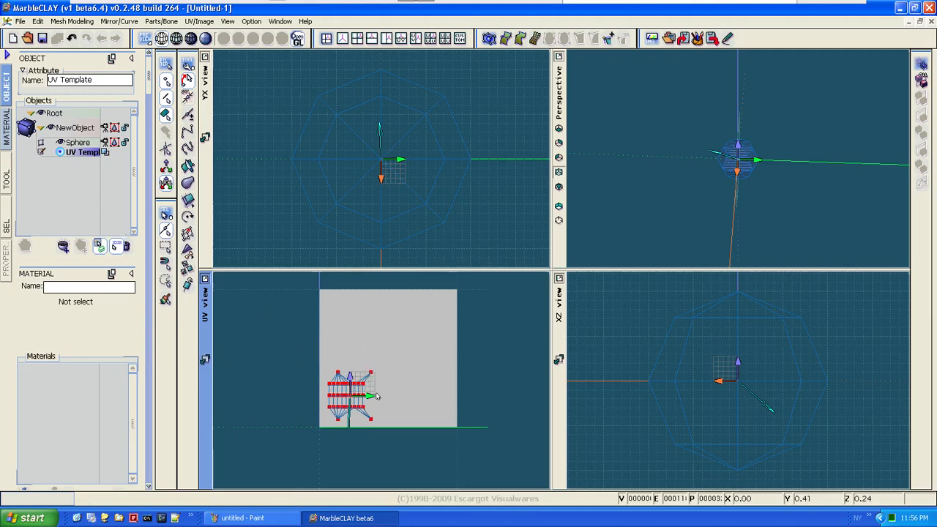
scroll(375, 396, up, 2)
scroll(376, 393, up, 4)
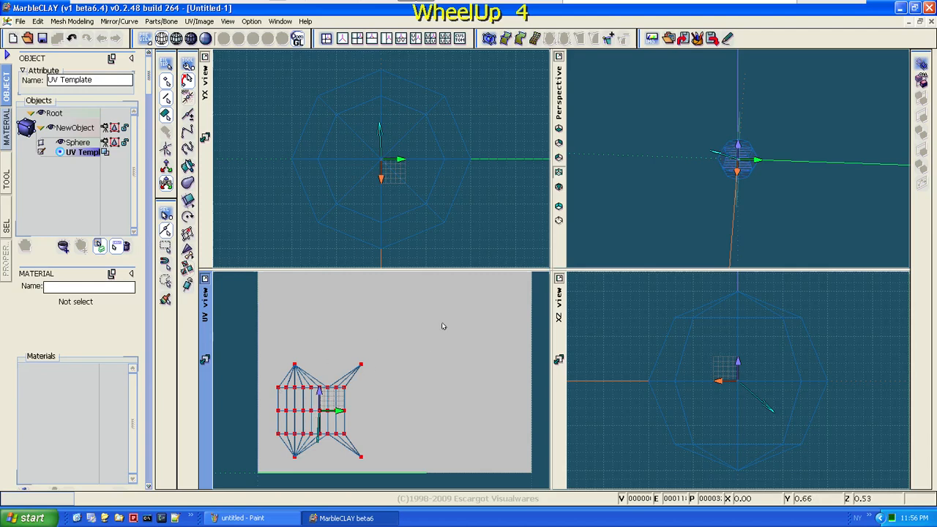
click(682, 40)
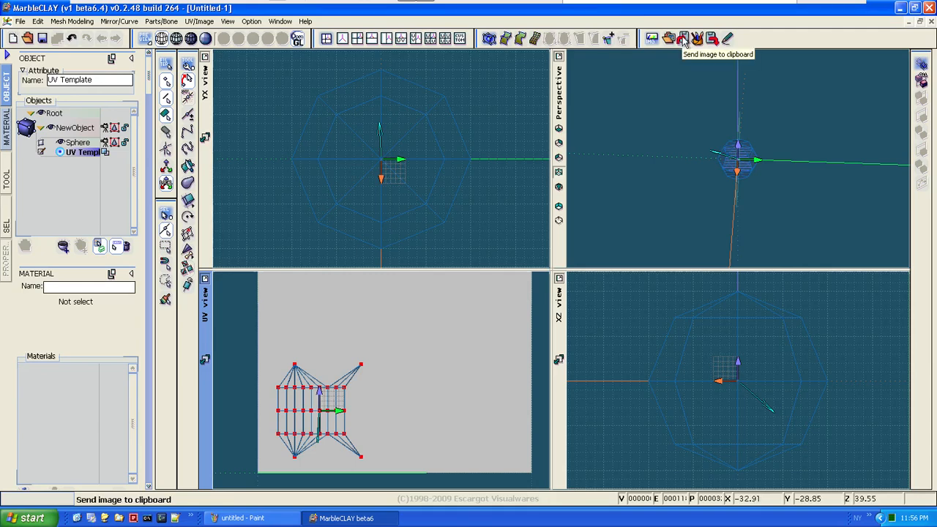
click(682, 40)
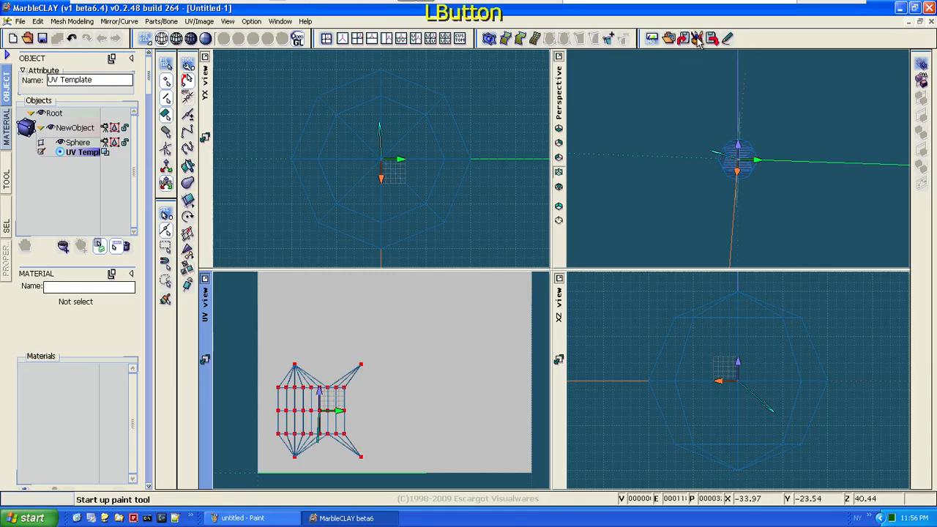
Step: Start the paint tool, switching to Paint, and paste the UV template image onto the blank canvas
click(699, 42)
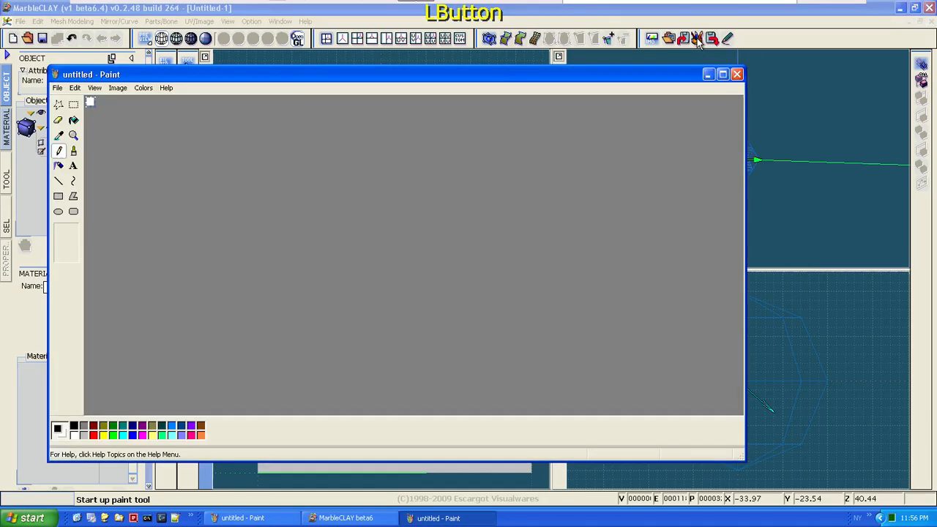
click(74, 87)
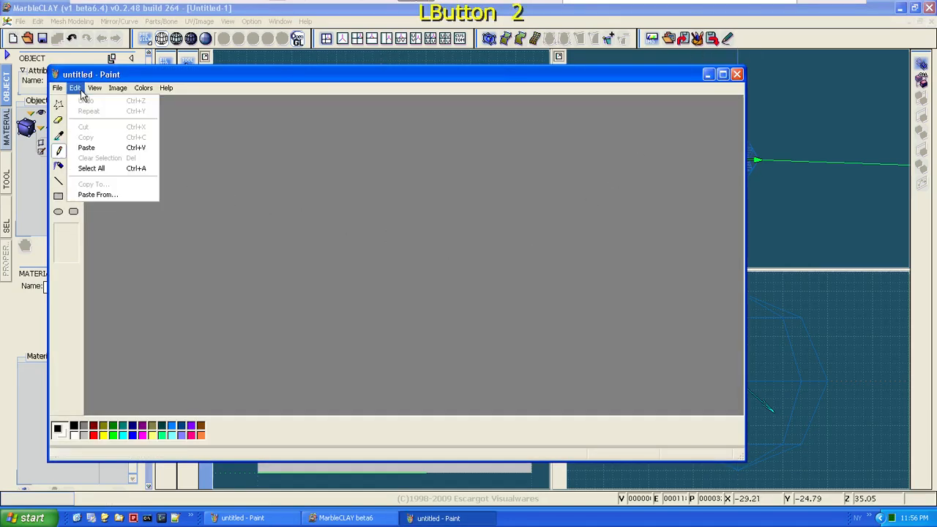
click(94, 155)
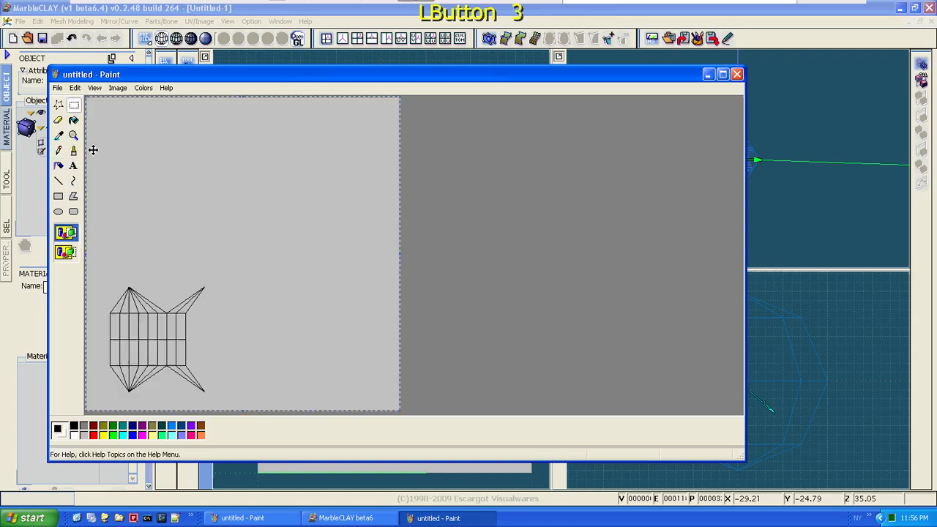
Step: Airbrush red and then cyan scribbles over the sphere's UV wireframe
click(58, 166)
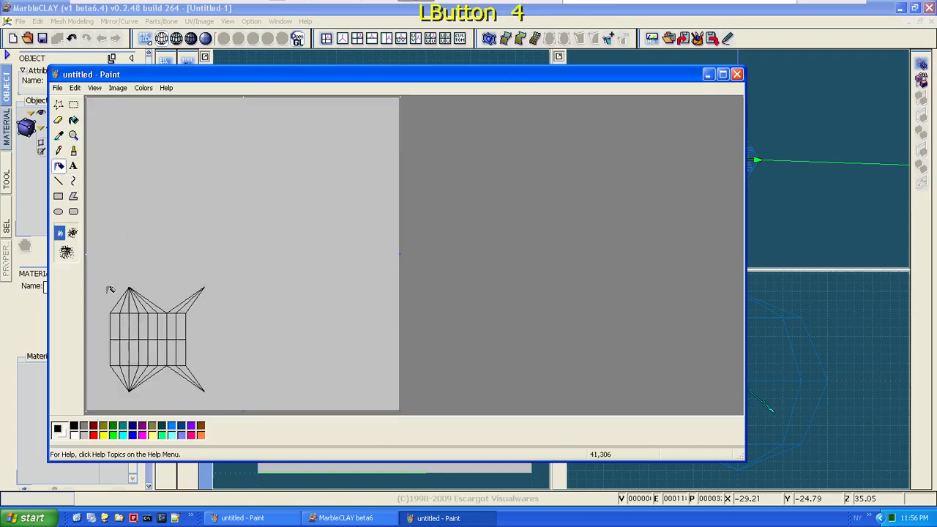
click(94, 435)
mouse_move(126, 328)
mouse_down()
mouse_move(155, 355)
mouse_move(168, 349)
mouse_move(123, 333)
mouse_move(179, 322)
mouse_move(124, 326)
mouse_move(128, 349)
mouse_move(150, 359)
mouse_move(169, 354)
mouse_move(147, 351)
mouse_move(121, 308)
mouse_move(142, 328)
mouse_move(136, 322)
mouse_move(124, 344)
mouse_move(156, 324)
mouse_move(168, 362)
mouse_move(180, 348)
mouse_move(117, 329)
mouse_move(121, 311)
mouse_move(166, 322)
mouse_move(163, 338)
mouse_up()
click(125, 436)
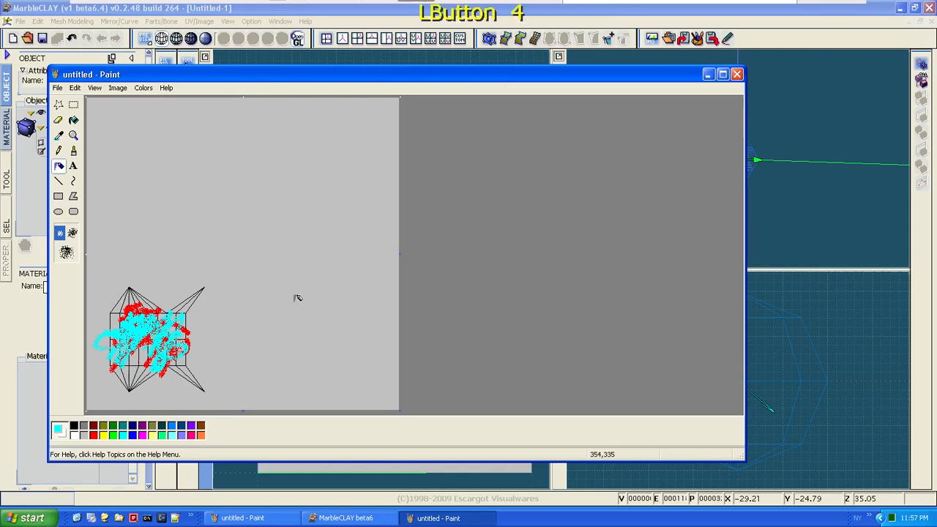
Step: Transfer the whole painted image through the clipboard into the UV template in MarbleCLAY, closing Paint without saving
key(ctrl+a)
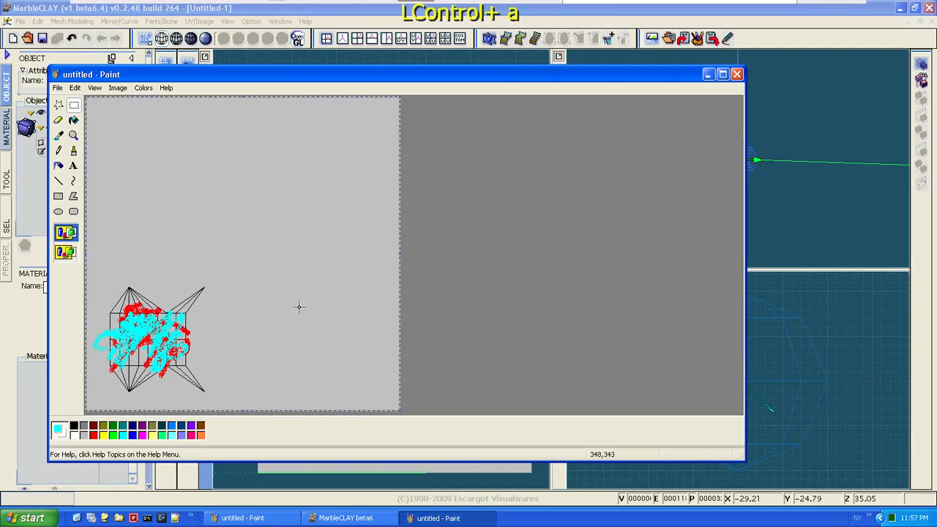
key(ctrl+c)
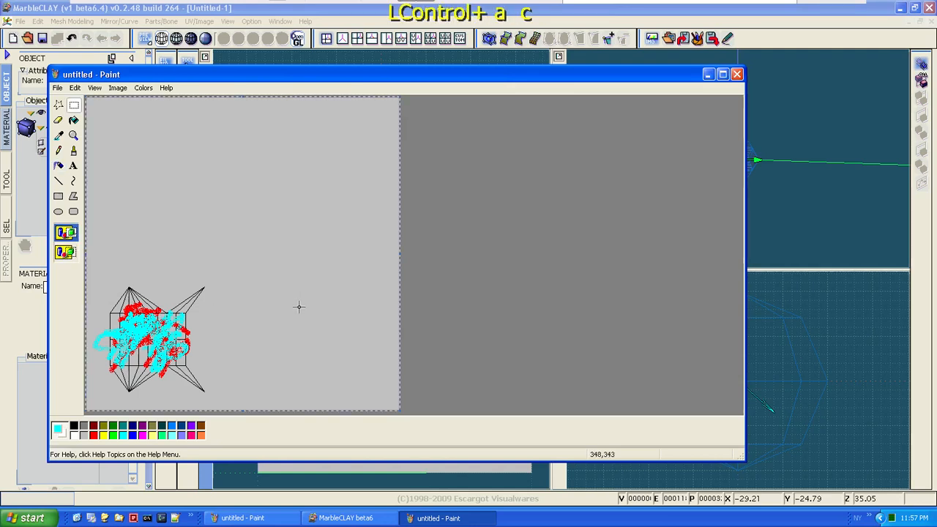
click(736, 74)
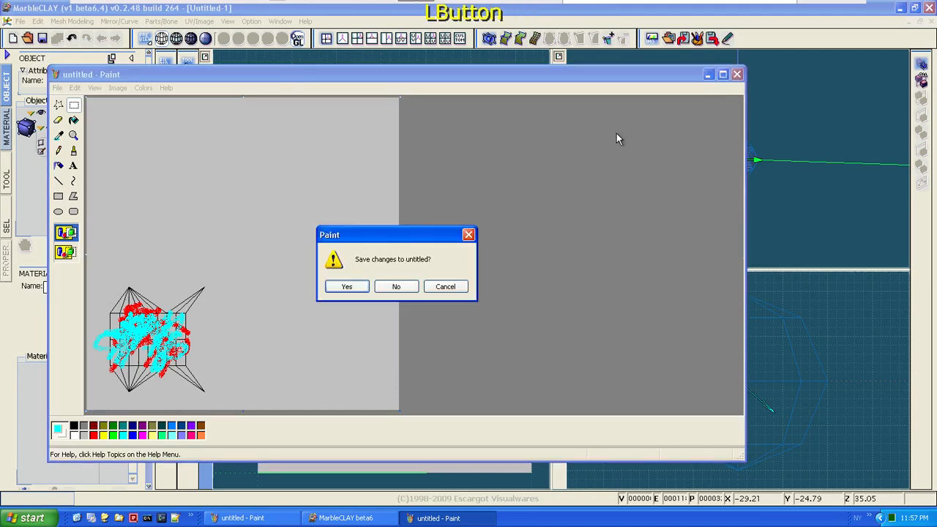
click(394, 287)
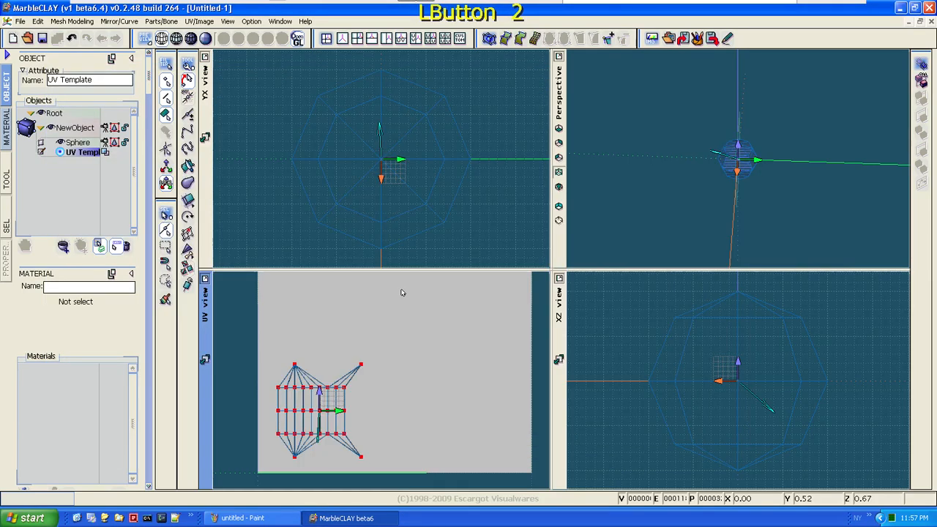
click(711, 39)
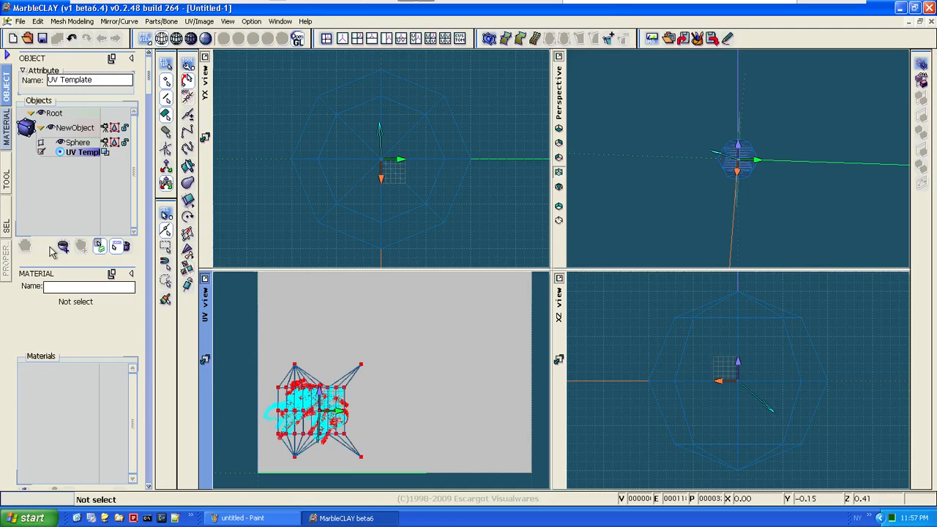
Step: Create a new material and expand its properties, dismissing the color picker without choosing a color
click(5, 131)
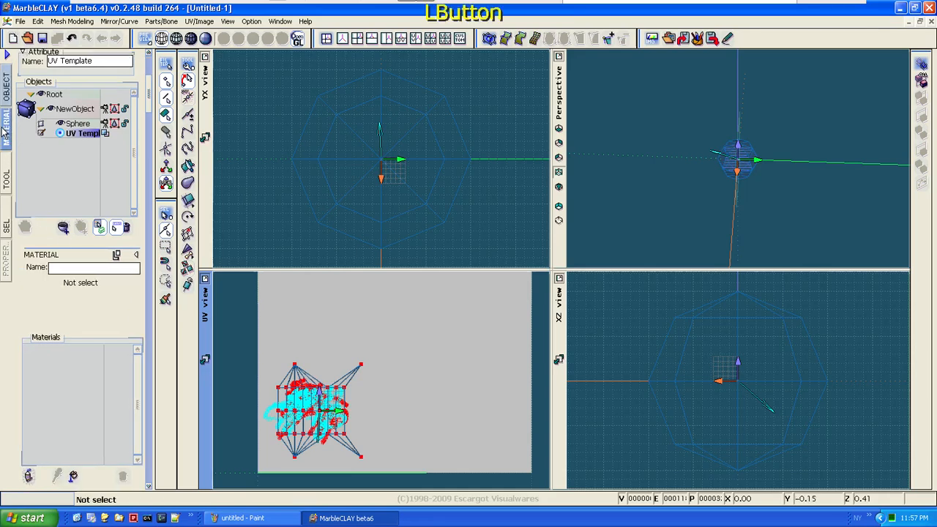
click(23, 477)
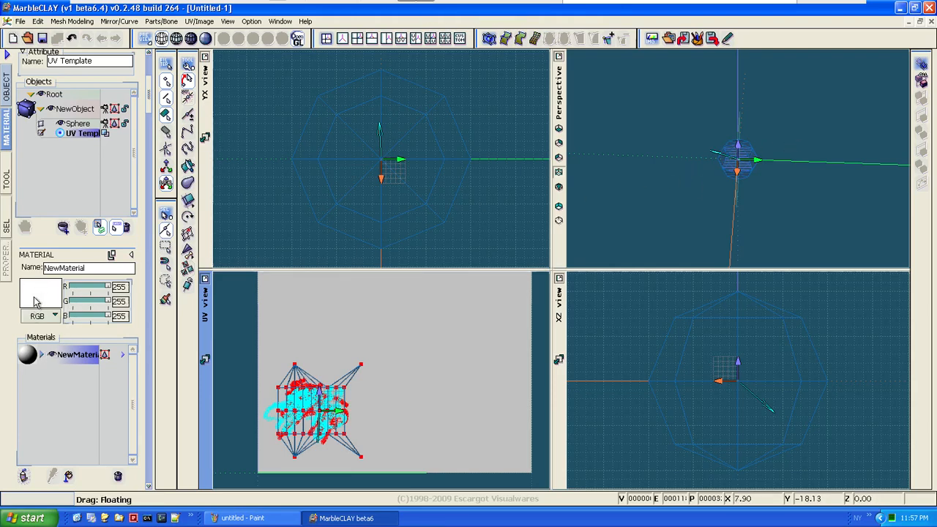
click(44, 355)
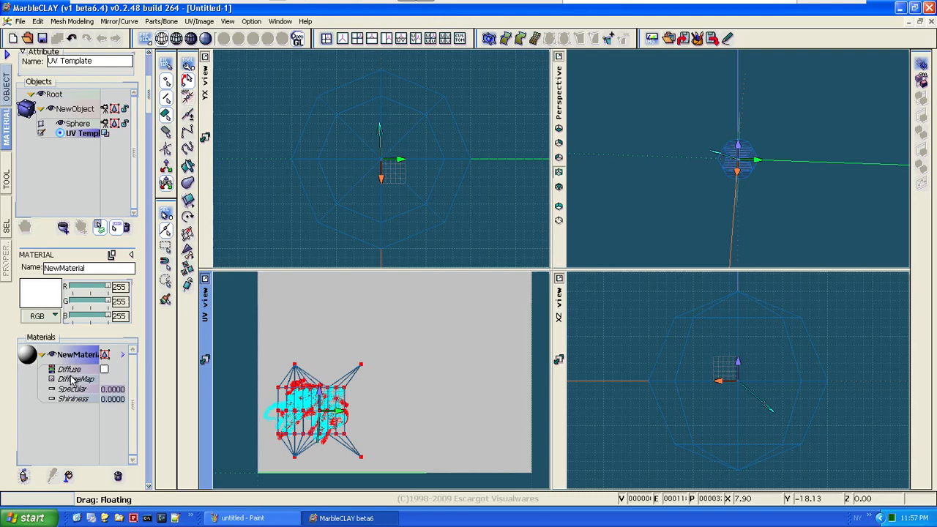
right_click(43, 303)
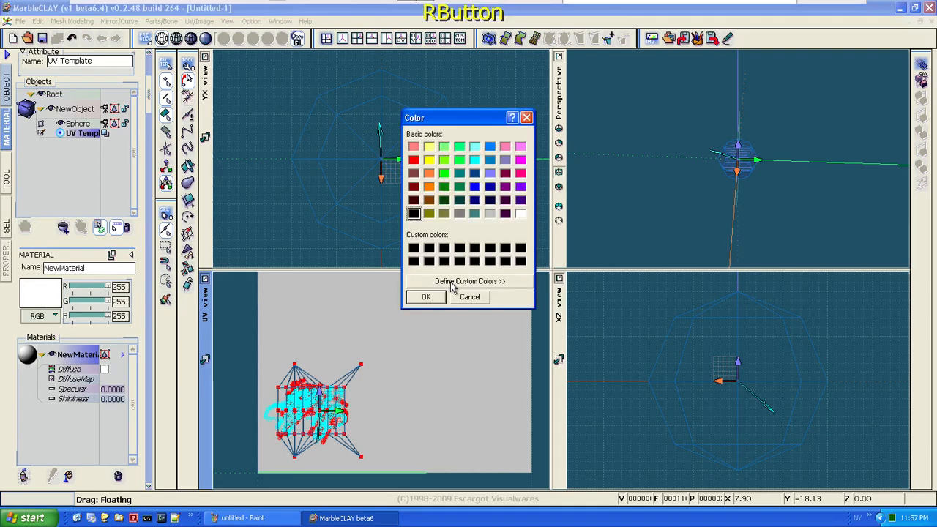
click(469, 296)
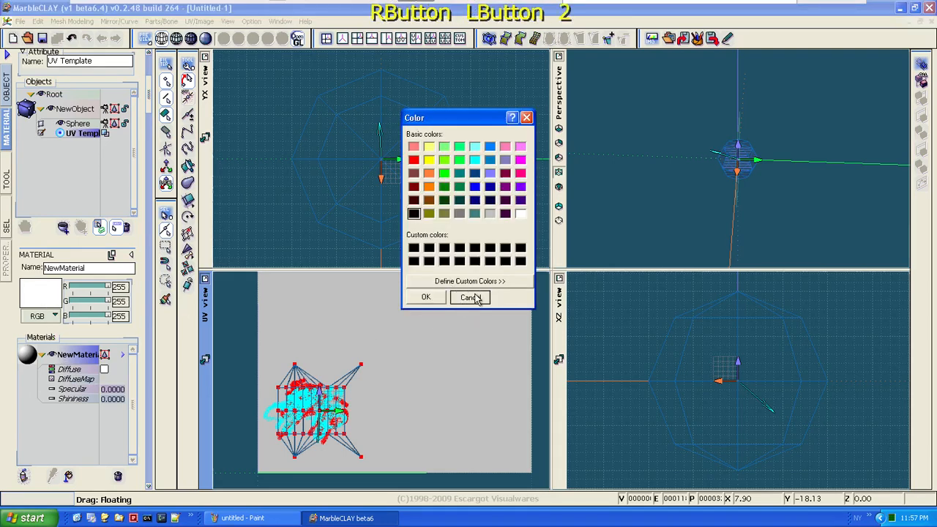
Step: Open the map browser for the new material's DiffuseMap, compare the map's context options with the labelled Paint reference, and cancel
click(82, 380)
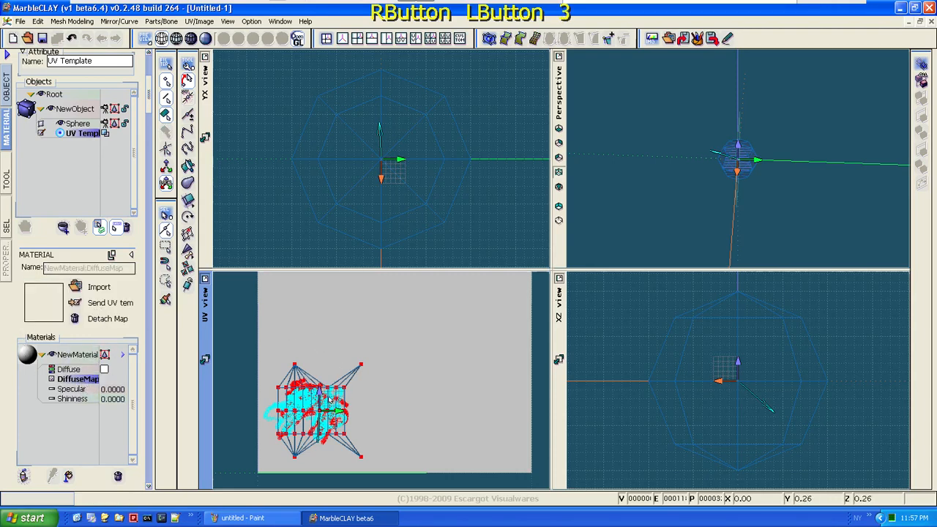
click(75, 289)
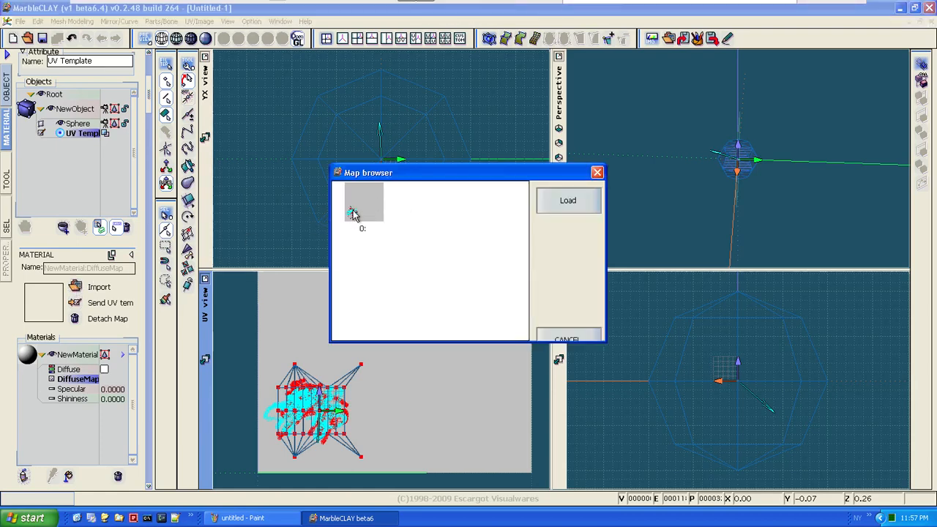
right_click(363, 211)
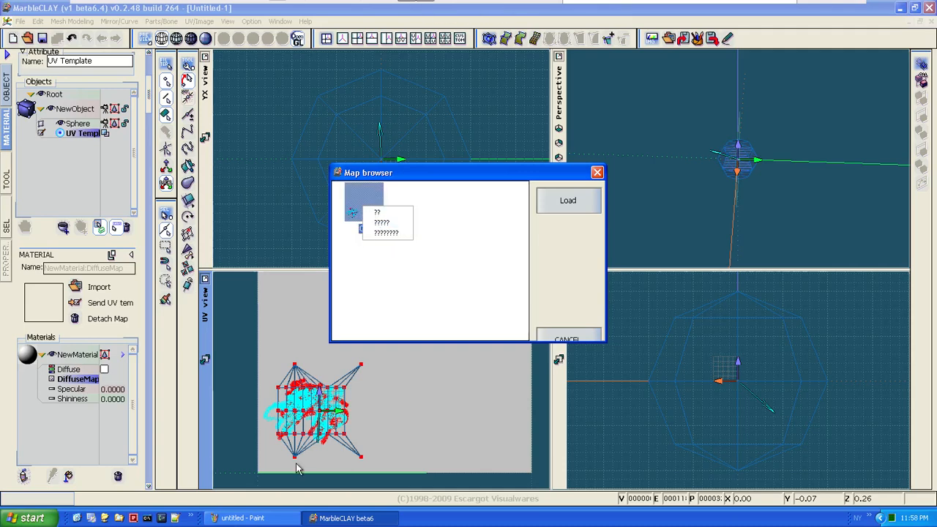
click(243, 518)
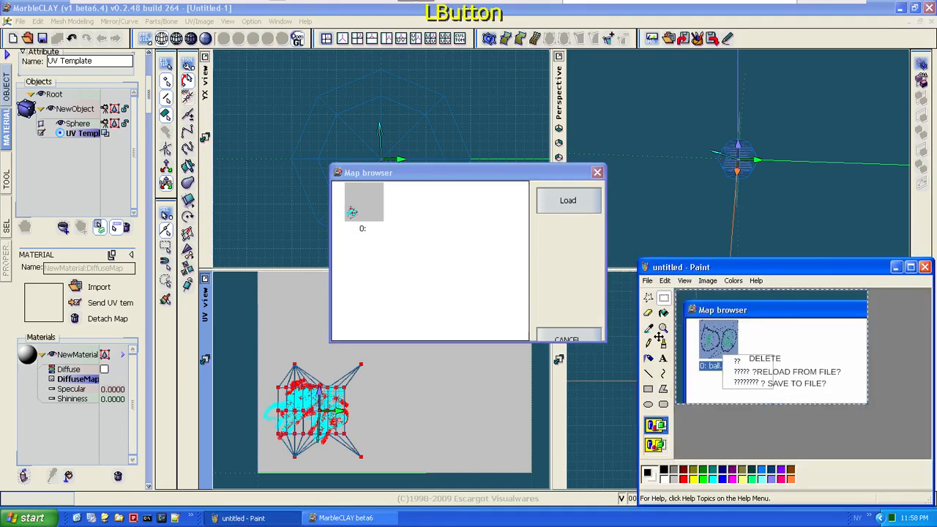
right_click(372, 213)
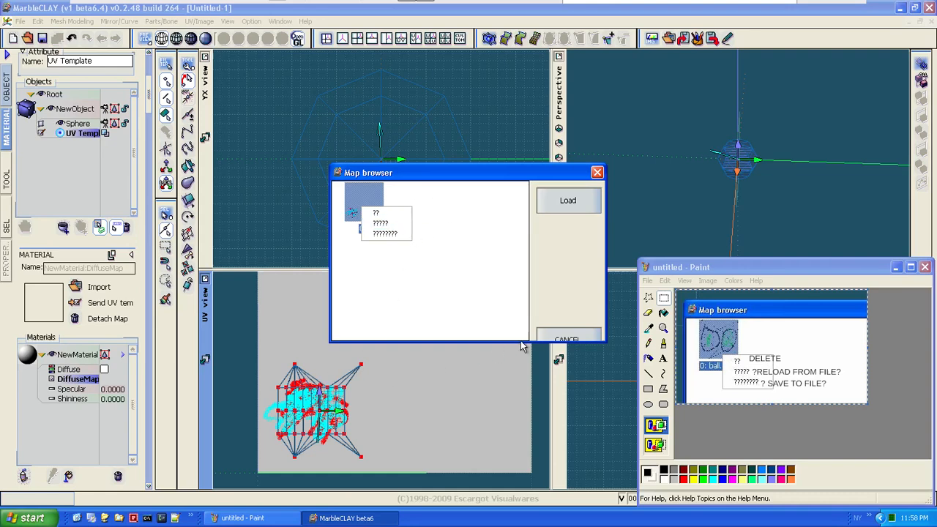
click(554, 335)
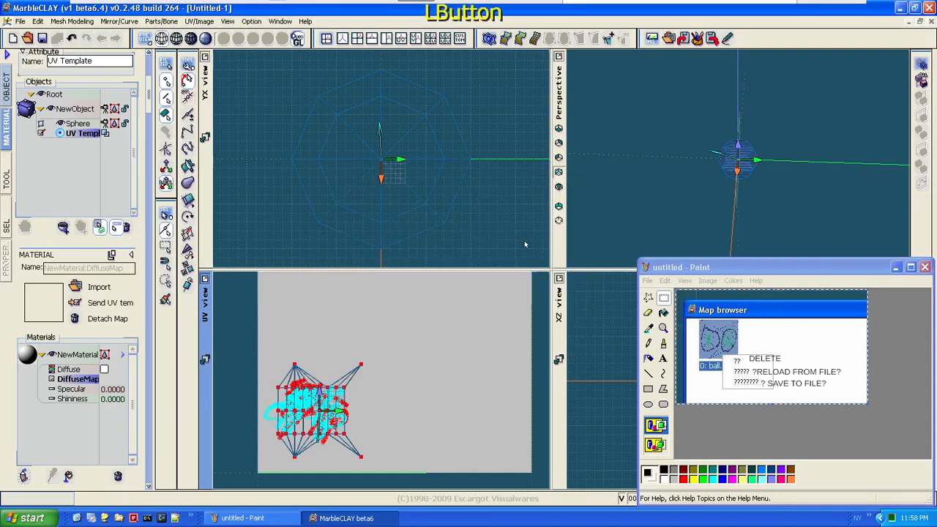
Step: Send the UV template to a new Paint canvas and airbrush magenta scribbles over the painted wireframe
click(696, 41)
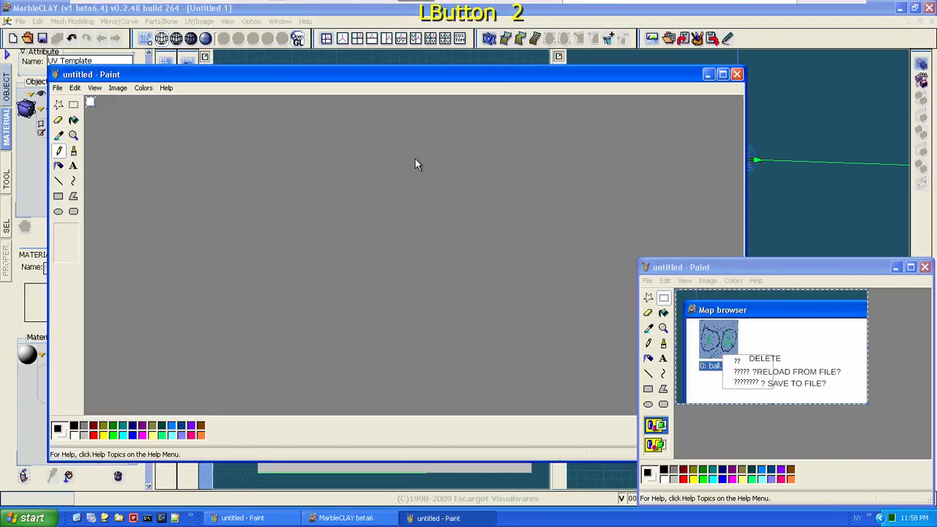
key(ctrl+v)
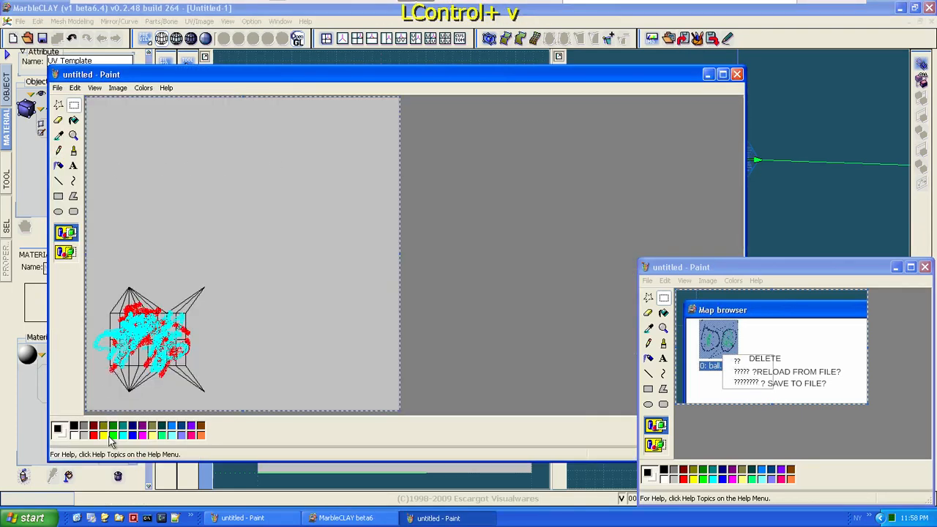
click(142, 435)
drag(121, 334, 147, 321)
key(ctrl+z)
key(ctrl+v)
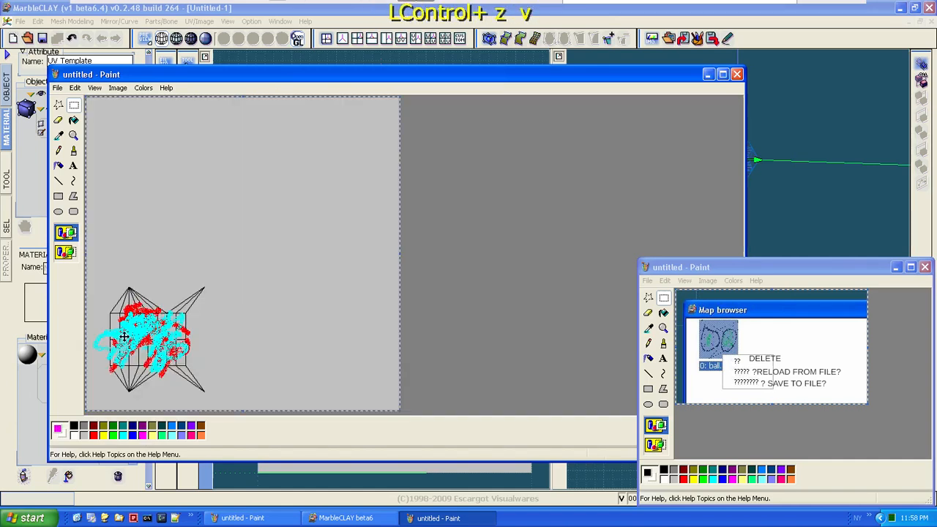
click(57, 165)
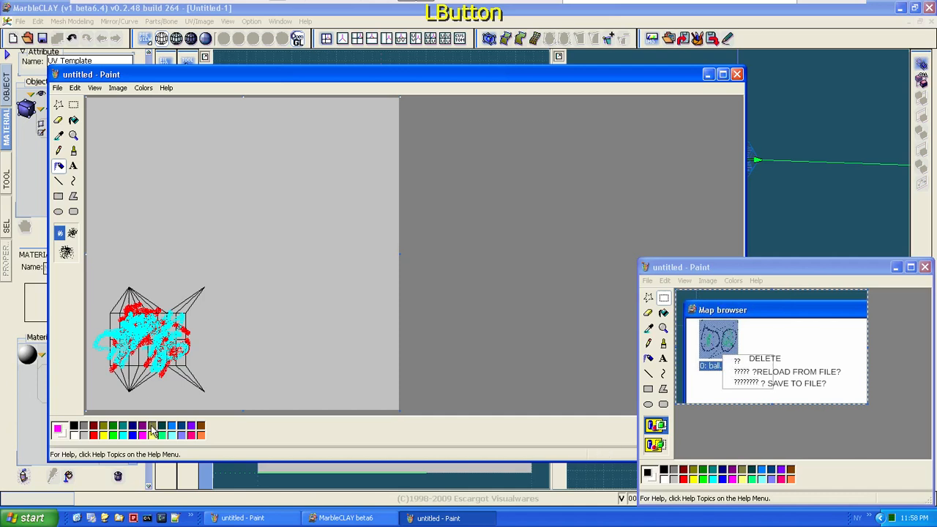
mouse_move(136, 325)
mouse_down()
mouse_move(110, 344)
mouse_move(157, 358)
mouse_move(165, 344)
mouse_move(142, 336)
mouse_move(174, 342)
mouse_up()
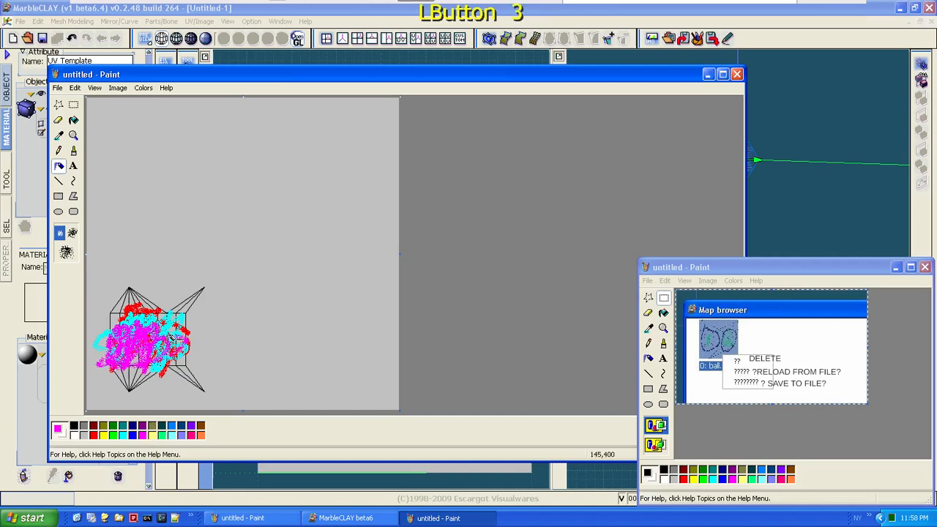
Step: Copy the whole repainted image into the UV template in MarbleCLAY, closing the Paint canvas without saving
key(ctrl+a)
key(ctrl+c)
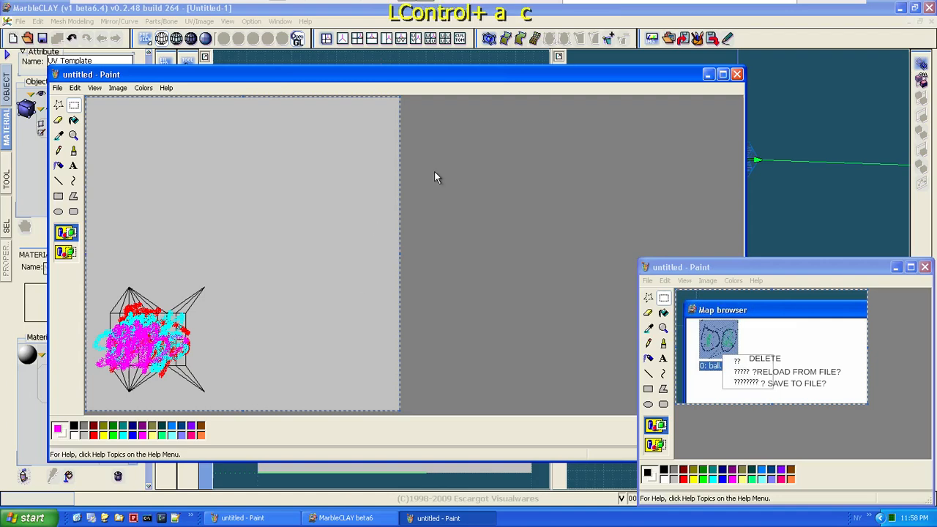
click(737, 74)
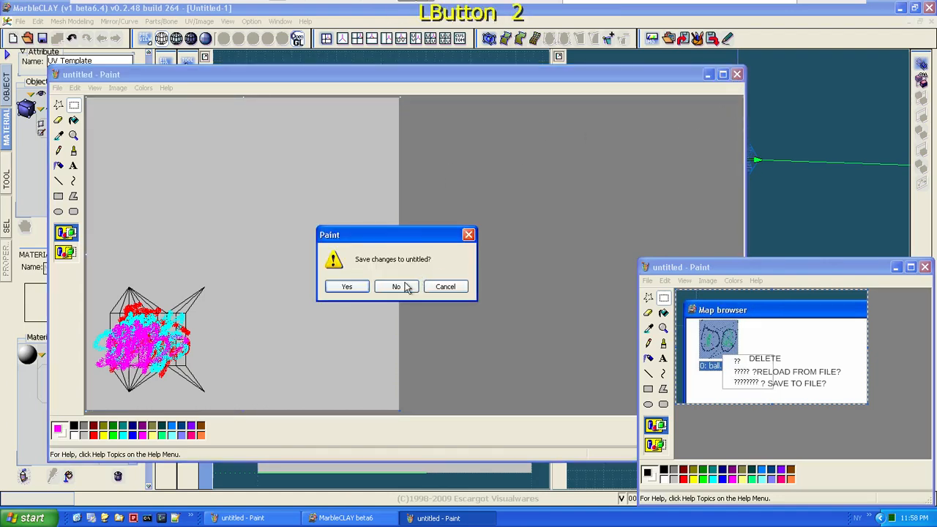
click(395, 286)
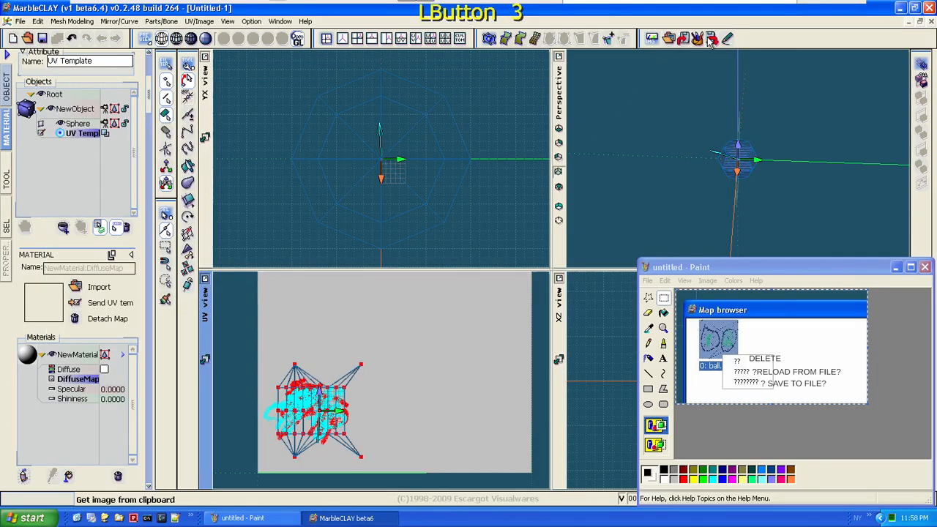
click(712, 40)
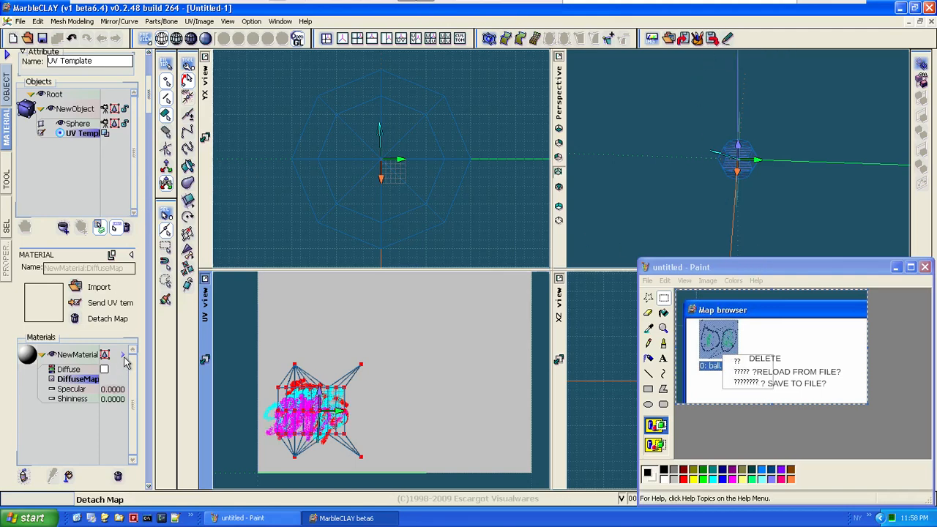
Step: Enlarge the map browser window and assign the painted UV template image to the new material's DiffuseMap
click(85, 287)
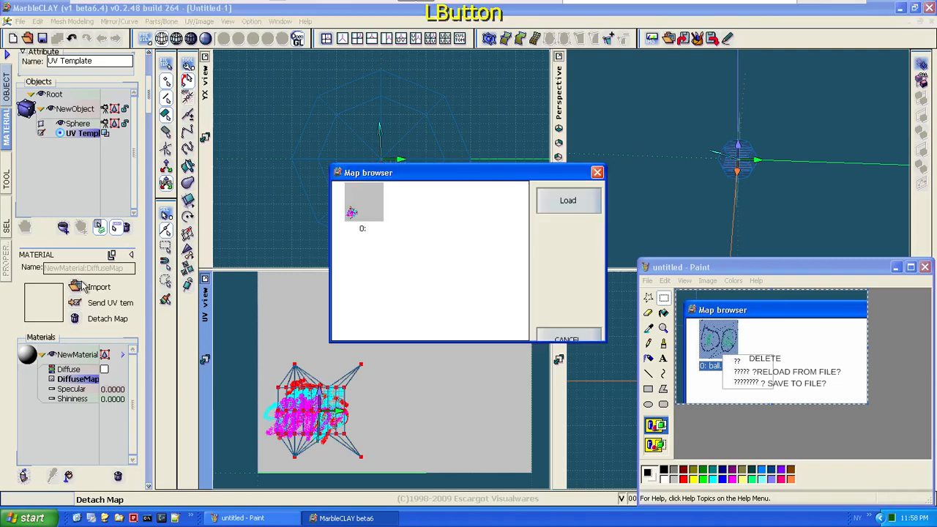
right_click(363, 206)
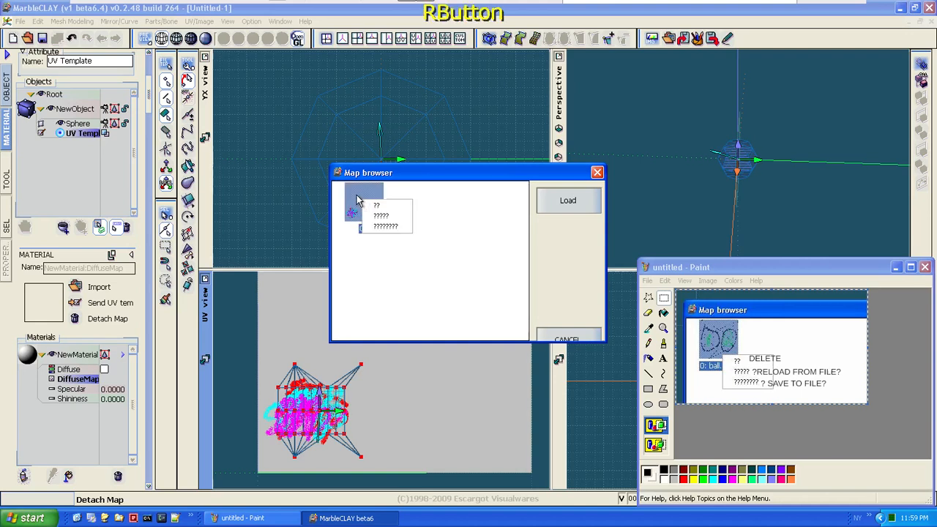
click(490, 344)
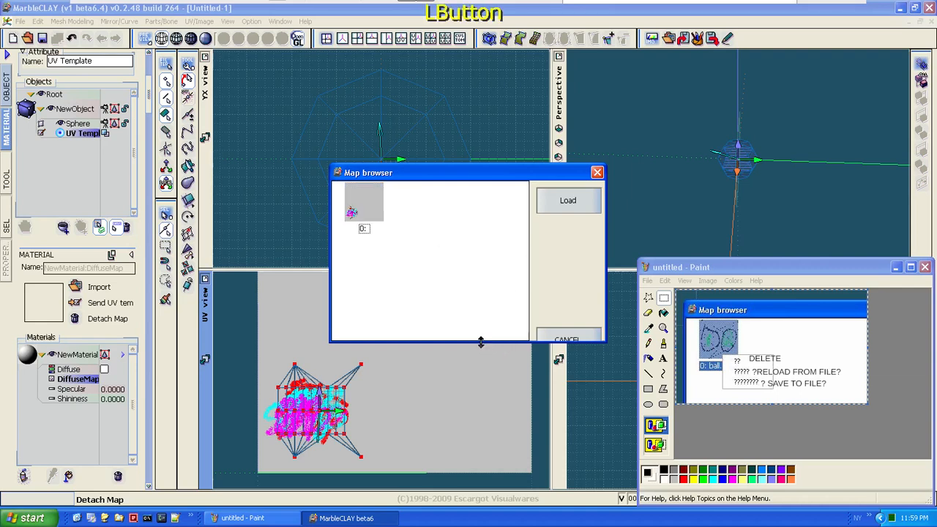
drag(480, 342, 483, 414)
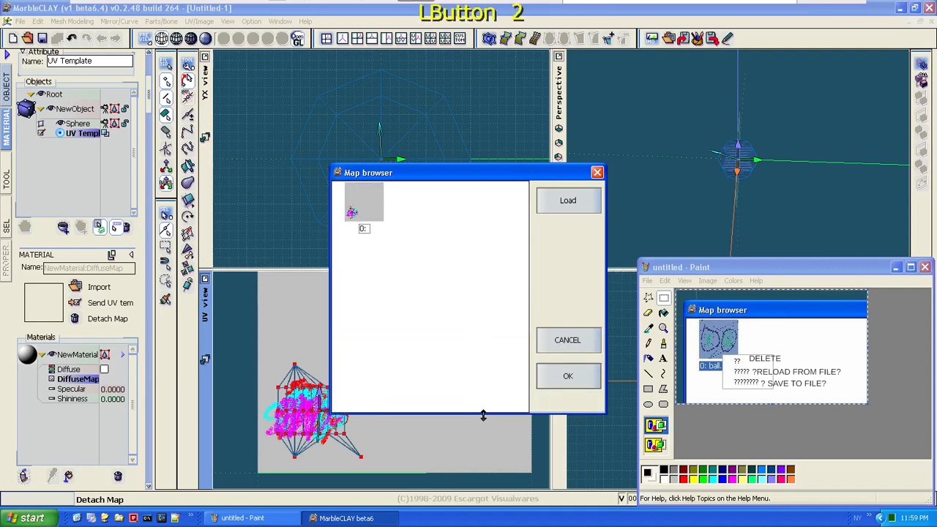
double_click(361, 211)
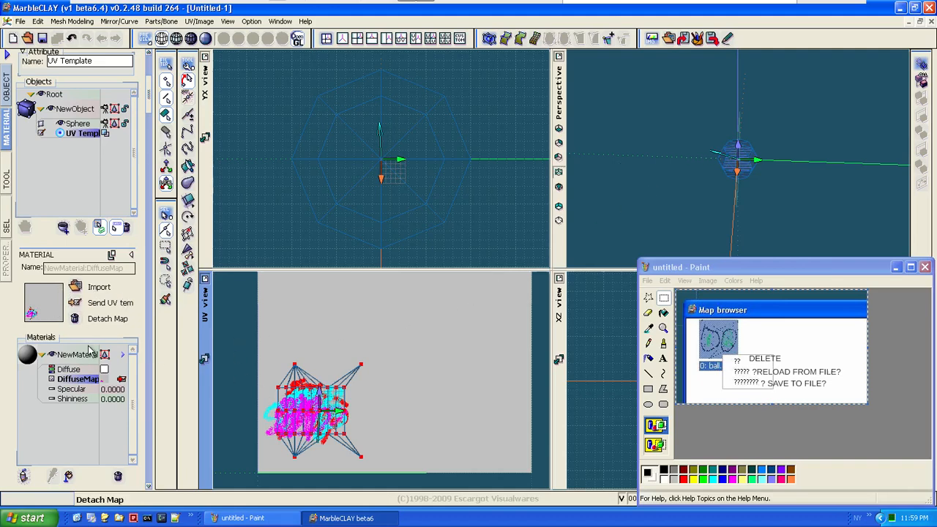
click(73, 371)
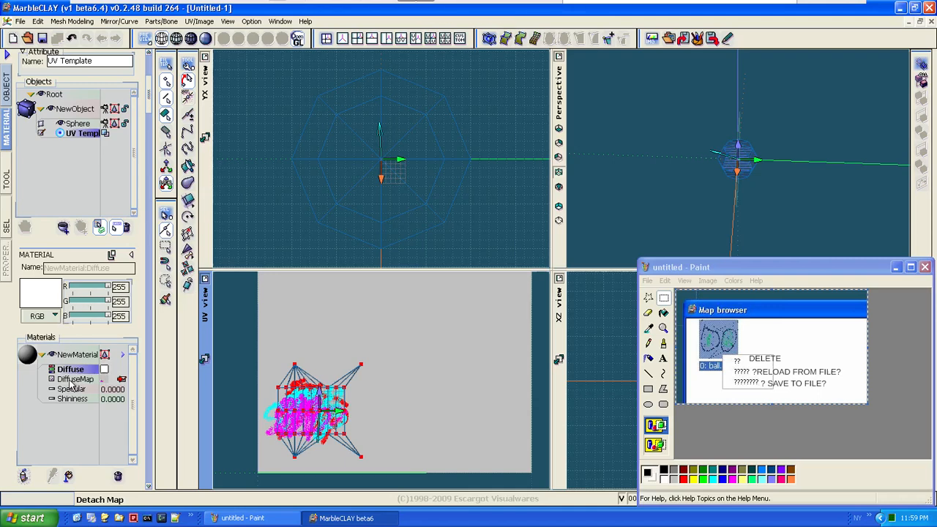
click(75, 379)
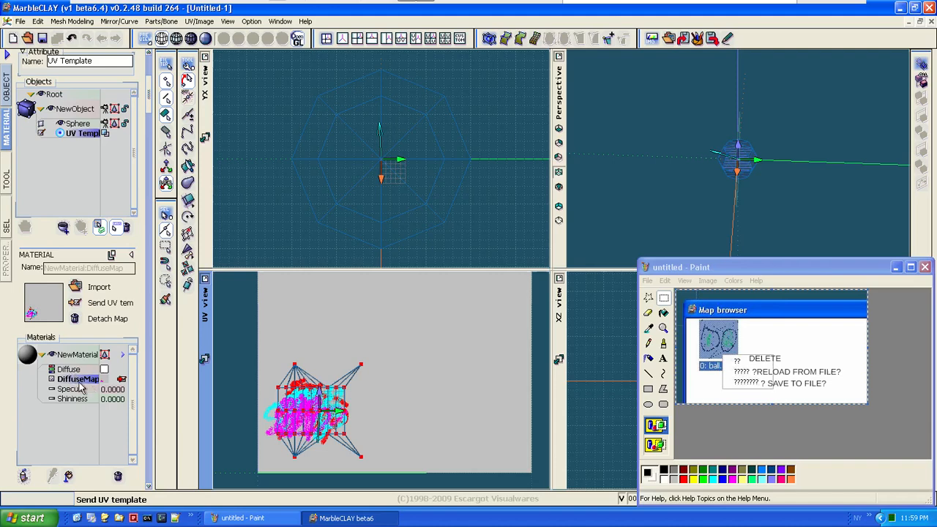
Step: Clear the UV template selection and make the Sphere the active object with all its elements selected
click(451, 381)
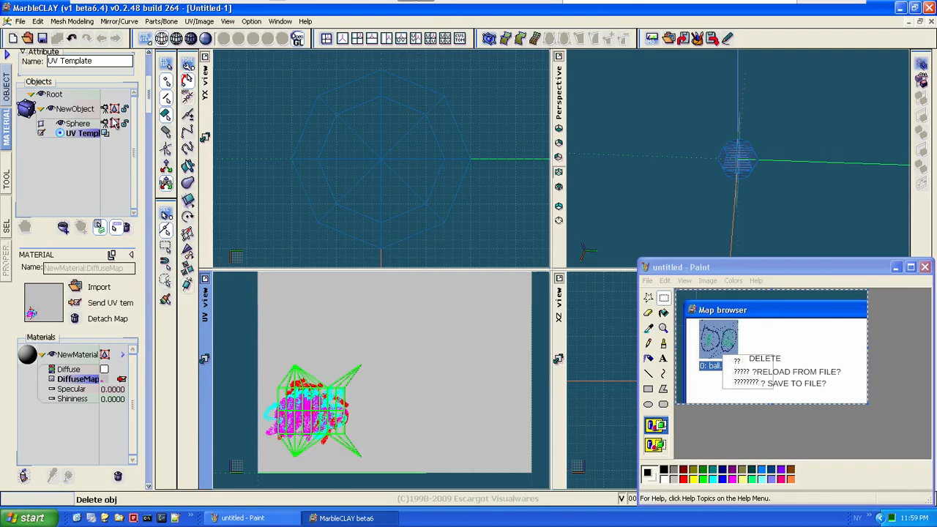
click(117, 124)
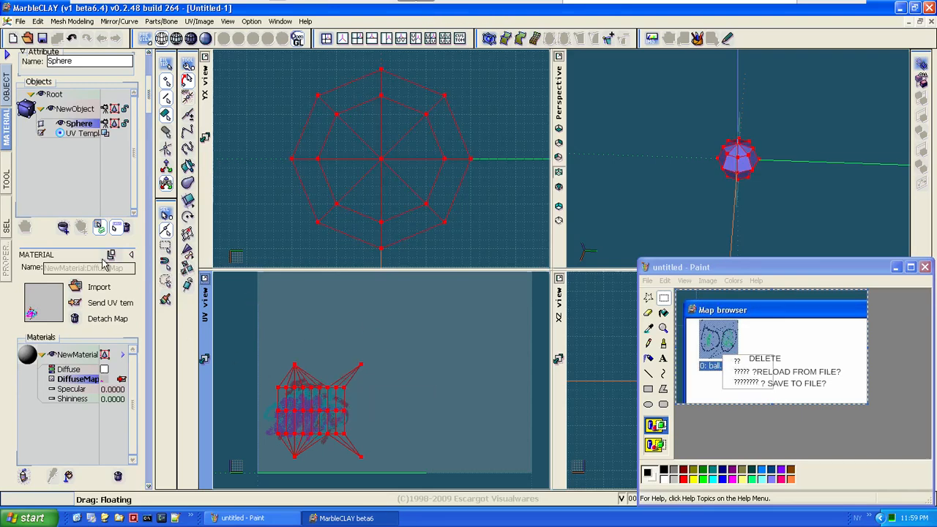
click(79, 123)
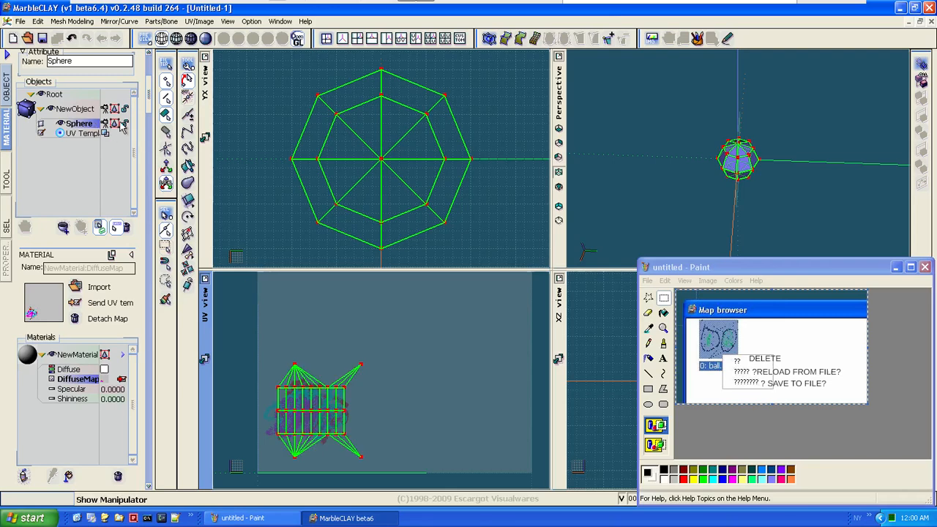
Step: Box-select the upper rows of the sphere's vertices in the UV view, extending the selection to the middle row
click(379, 354)
drag(381, 355, 269, 403)
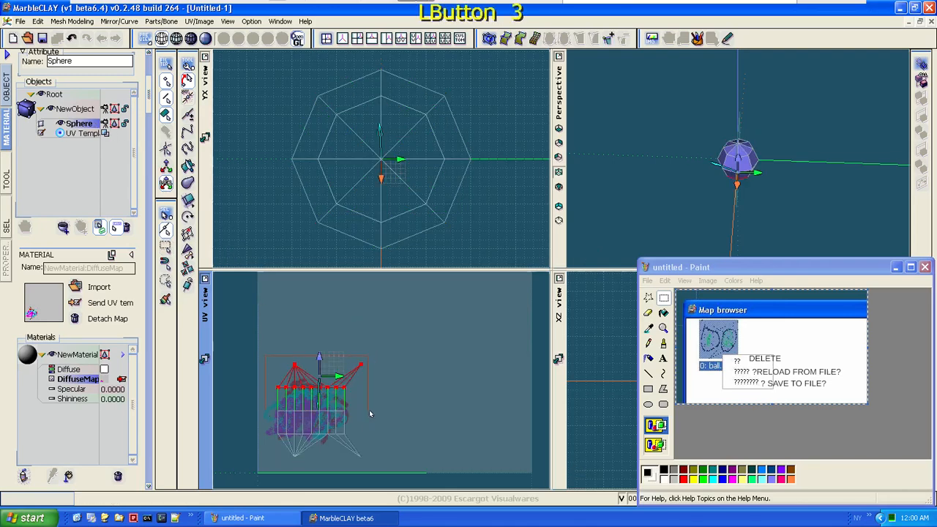
drag(369, 411, 377, 422)
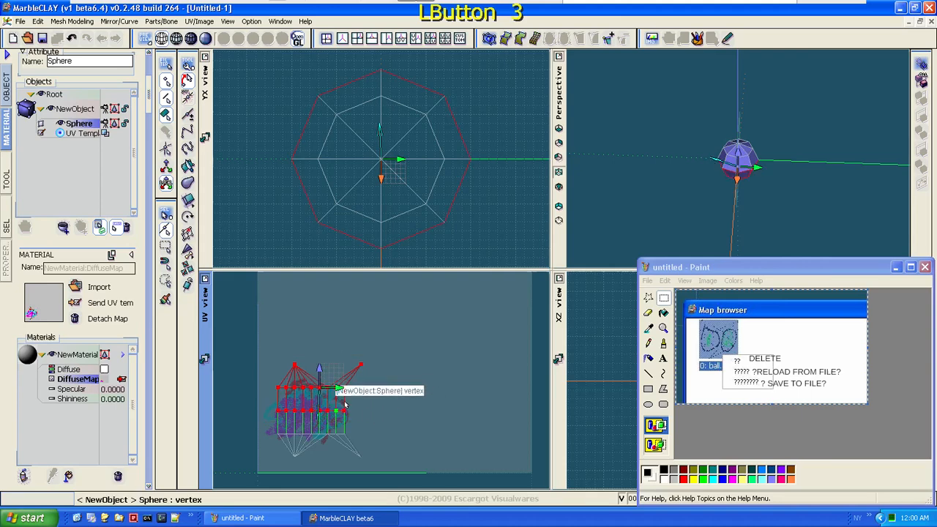
Step: Select the entire sphere, apply the new material to its selected polygons, and inspect the texture in the perspective view
click(117, 128)
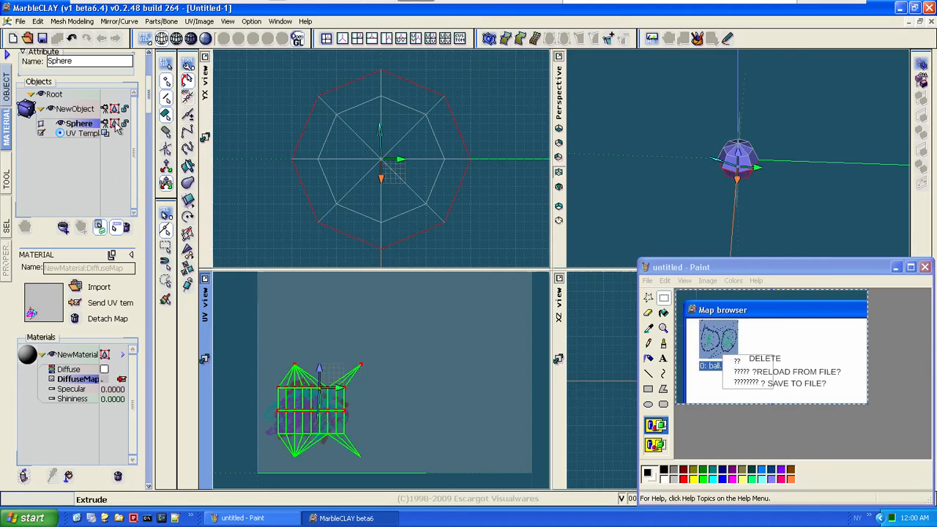
click(117, 128)
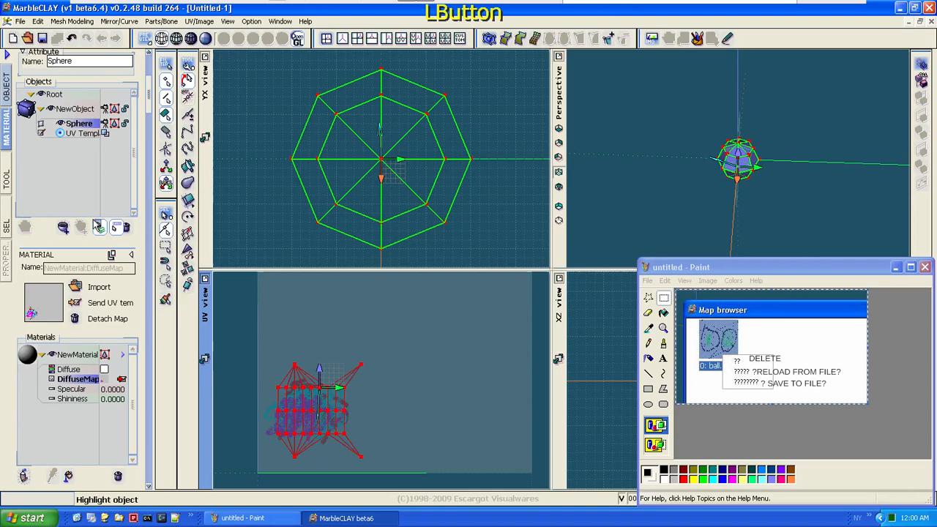
right_click(71, 383)
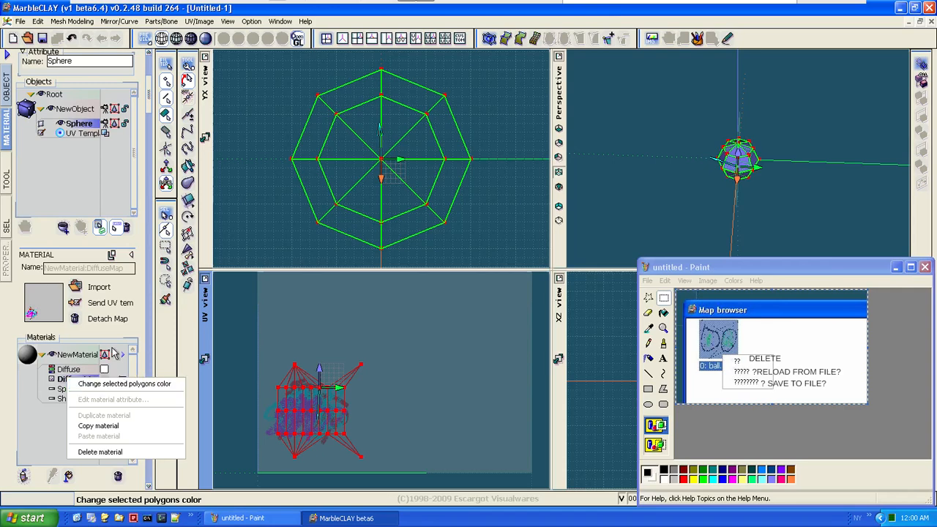
click(117, 385)
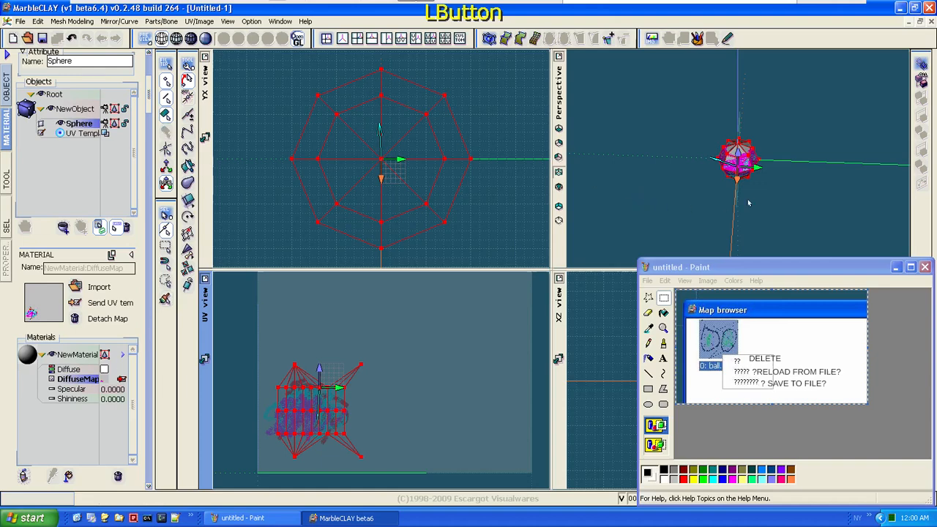
scroll(753, 172, up, 2)
scroll(753, 175, up, 1)
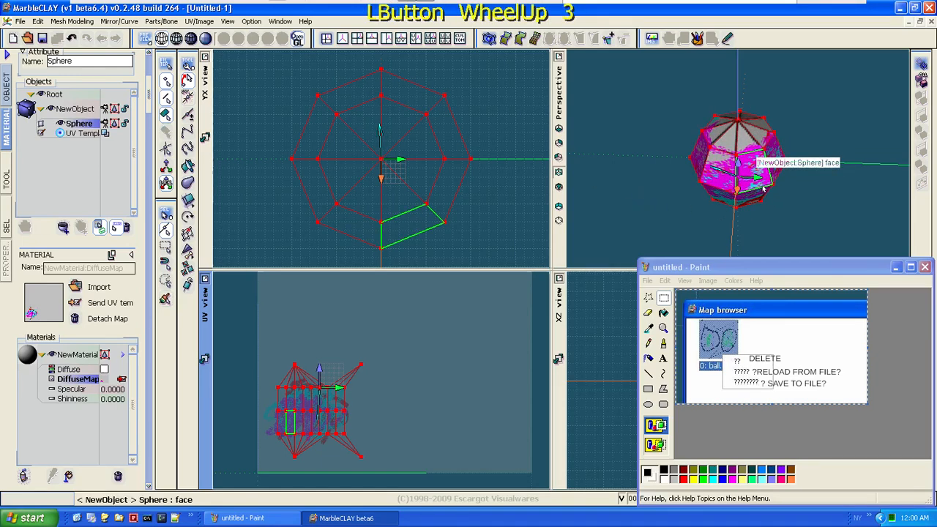
right_drag(754, 176, 681, 171)
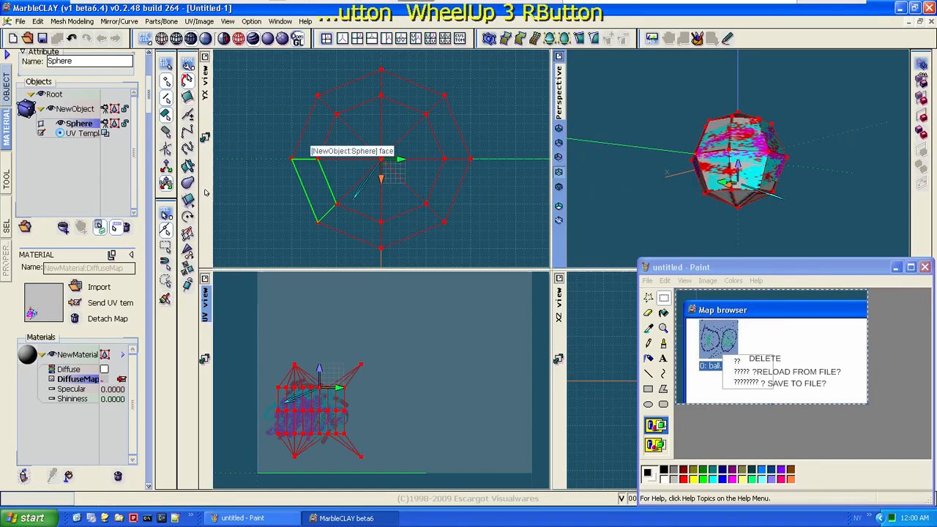
Step: Change the new material's diffuse color to cyan by lowering its red component to 37
click(104, 371)
click(73, 371)
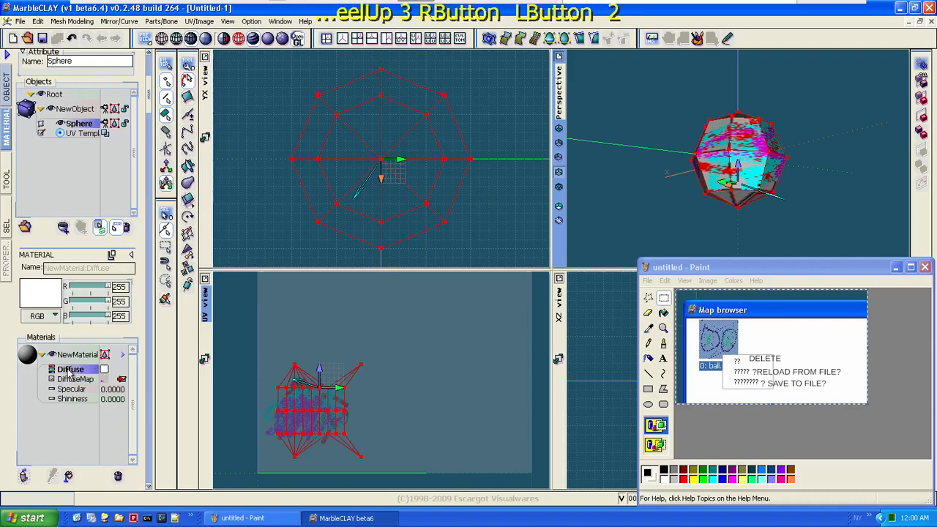
drag(111, 285, 78, 285)
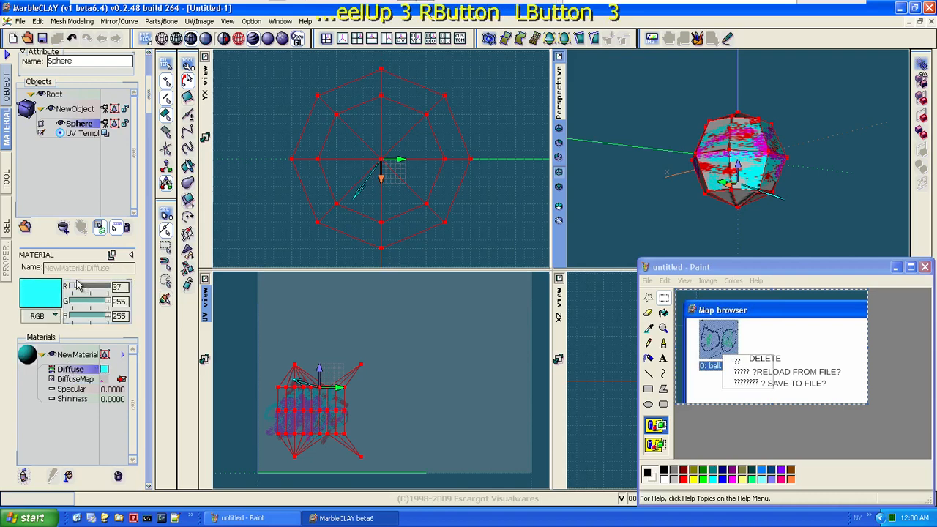
Step: Set the new material's diffuse color to white by raising its red component to 255, and check the sphere in the perspective view
click(73, 389)
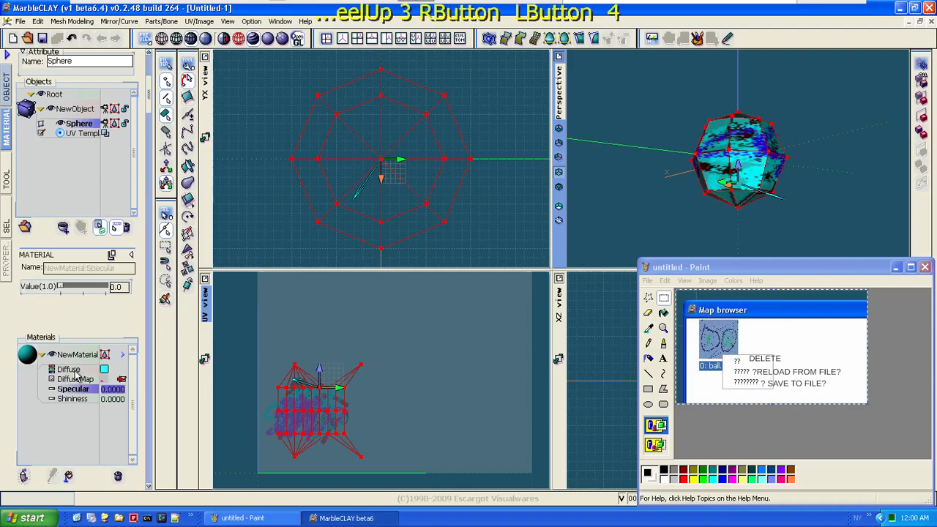
click(74, 369)
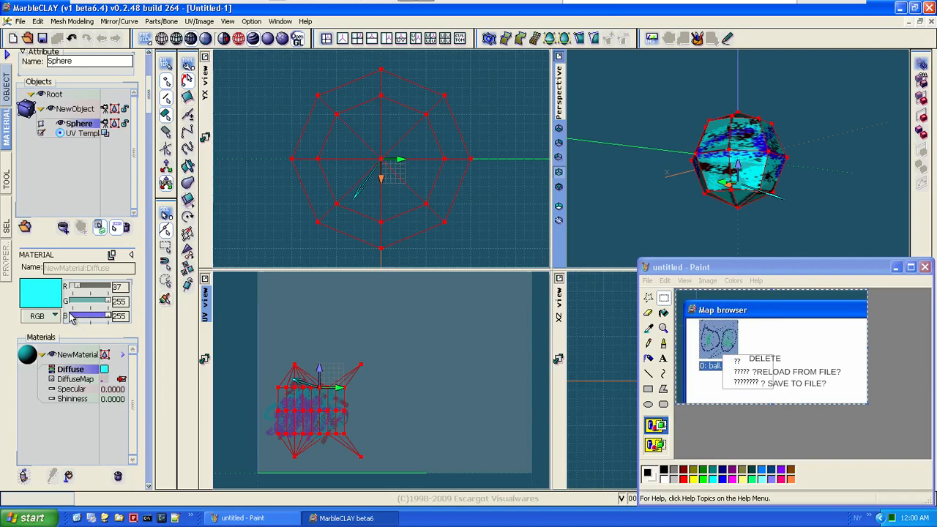
drag(81, 286, 112, 290)
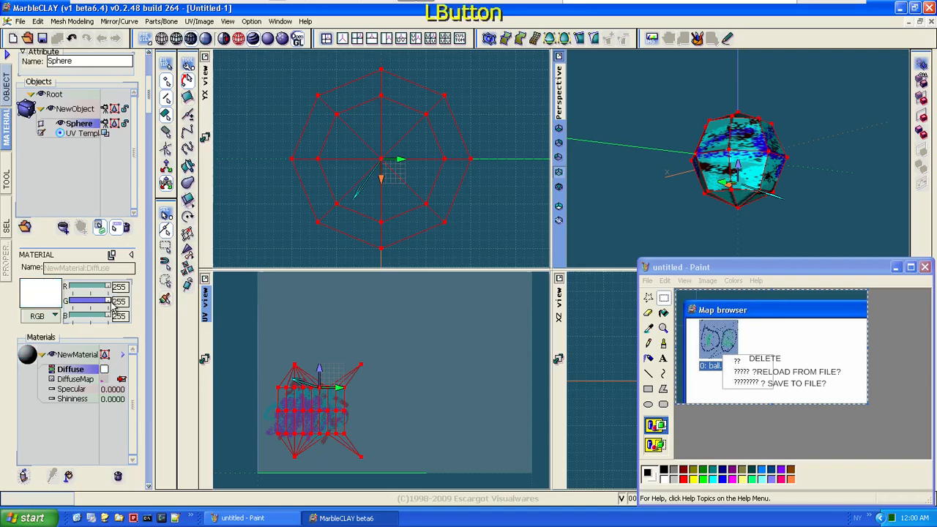
right_drag(662, 179, 678, 231)
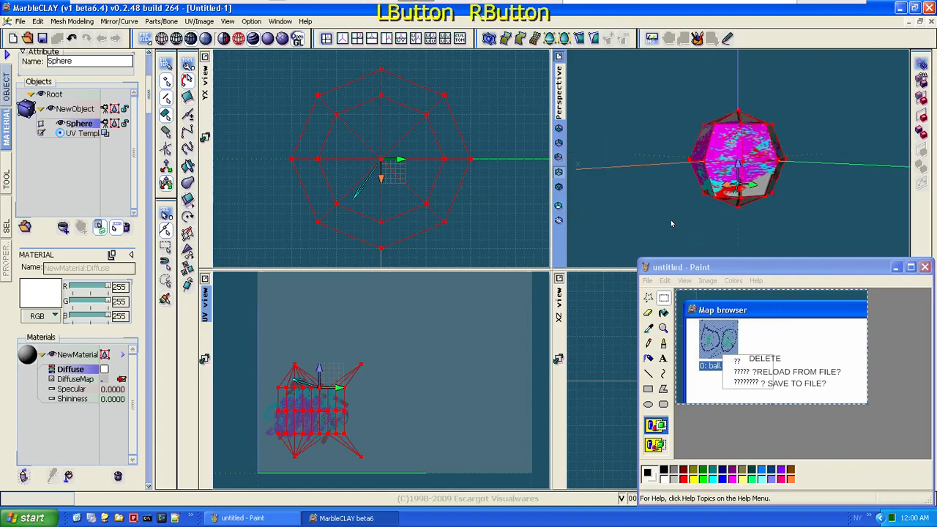
Step: Minimize Paint and export the model to the Desktop as NewObject.3ds in the 3D studio (3ds) format
click(895, 267)
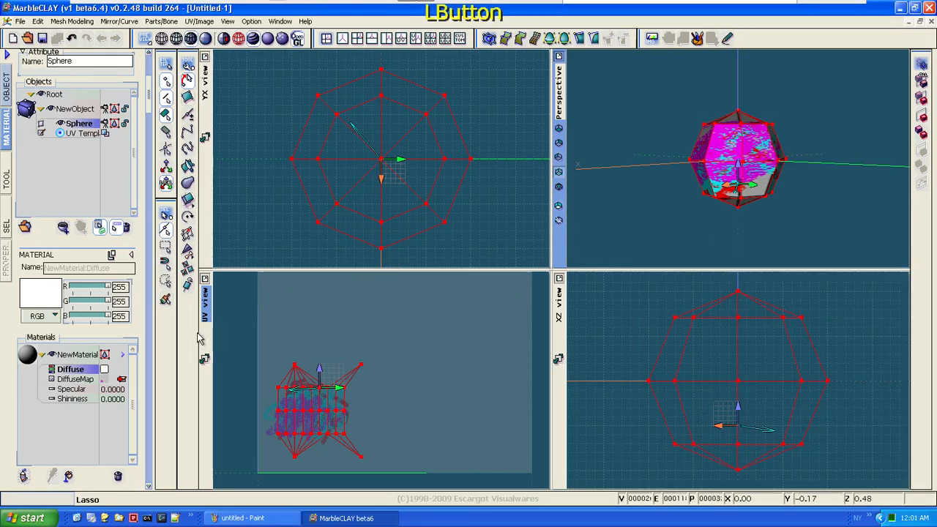
click(20, 22)
click(77, 136)
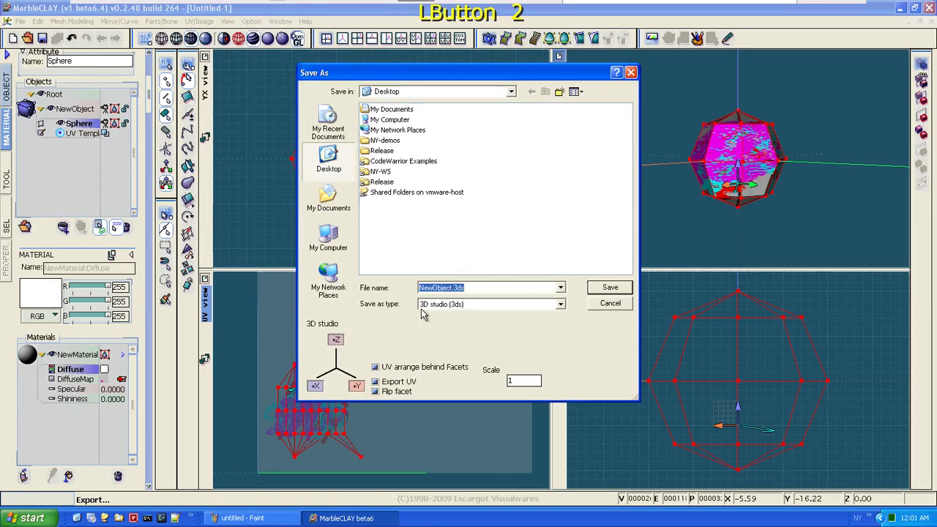
click(476, 305)
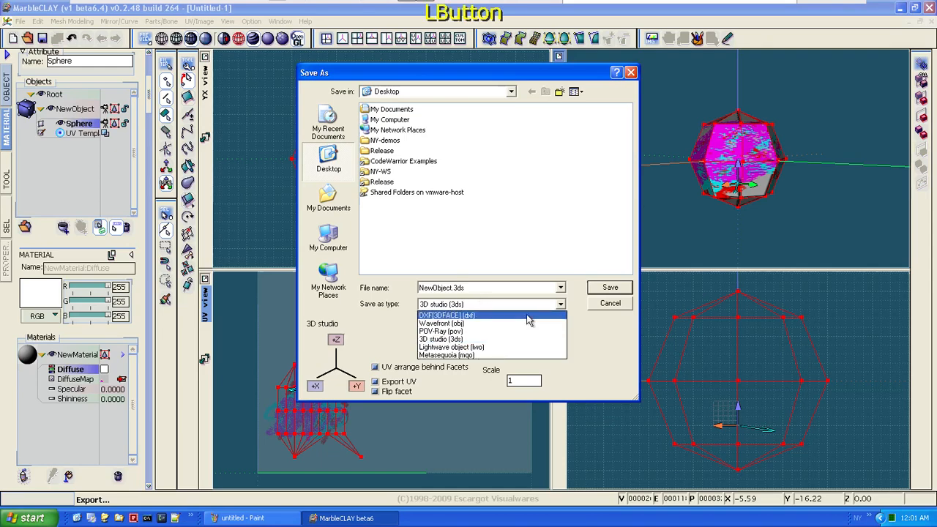
click(412, 308)
click(474, 306)
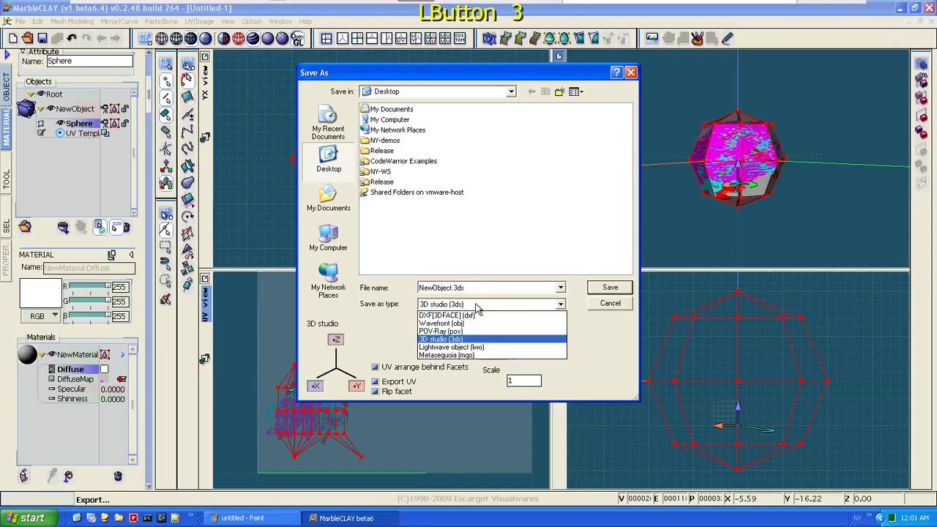
click(401, 308)
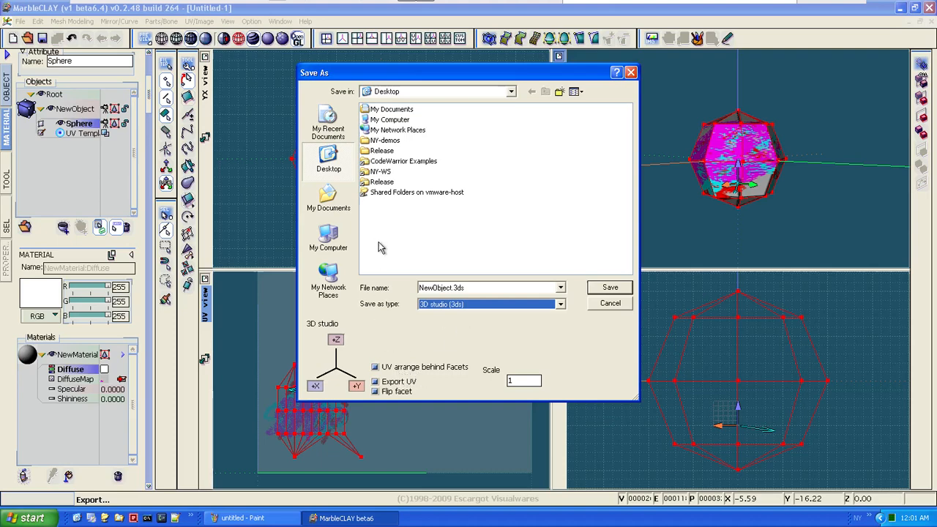
click(606, 288)
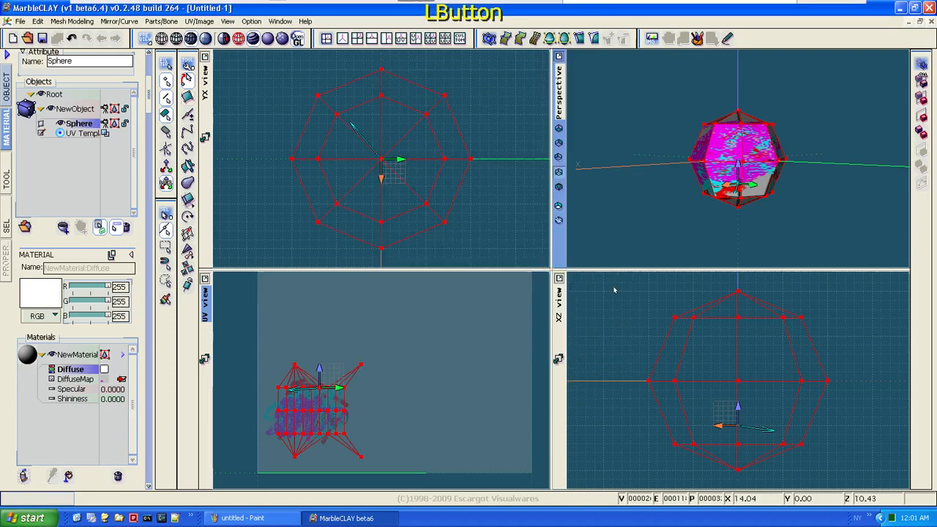
Step: Open NewObject.3ds from the desktop in the Open Asset Import Library viewer, inspect the textured model by rotating it, close the viewer and return to MarbleCLAY
click(900, 8)
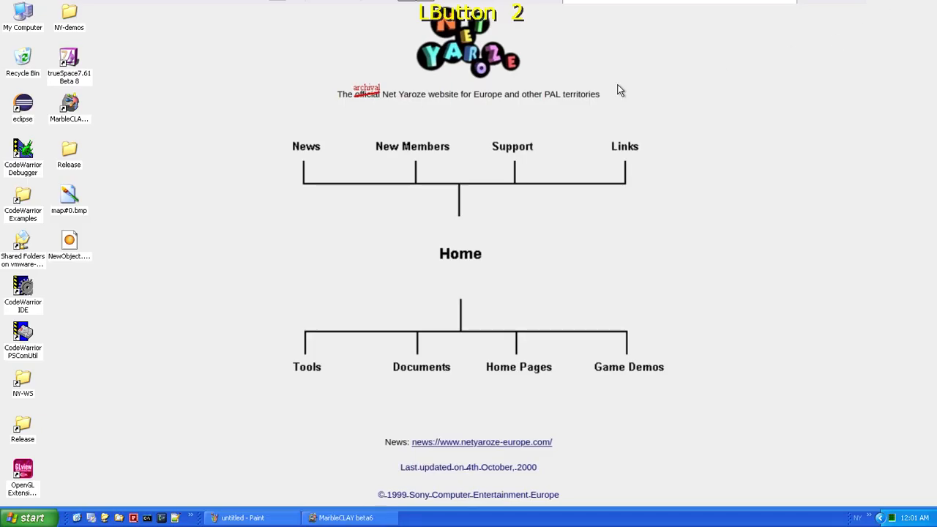
click(83, 212)
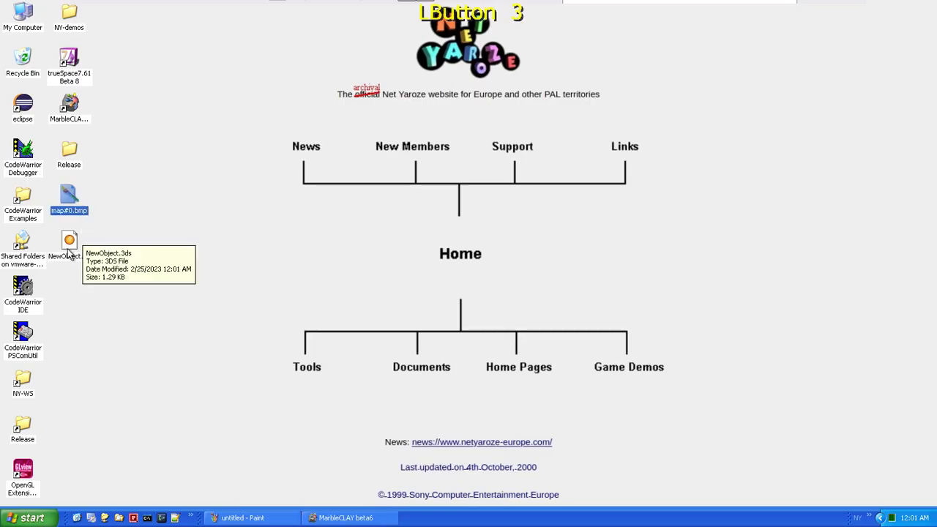
click(83, 255)
double_click(67, 251)
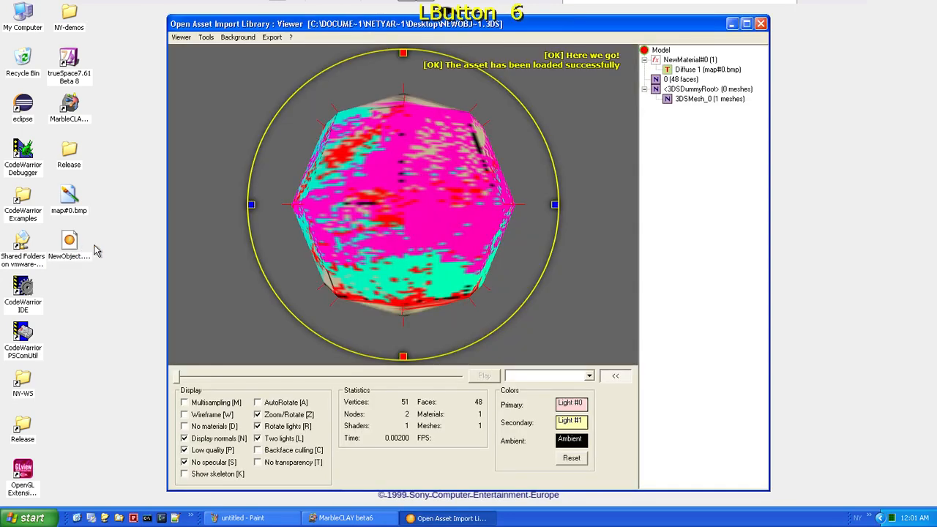
drag(379, 215, 623, 133)
click(761, 23)
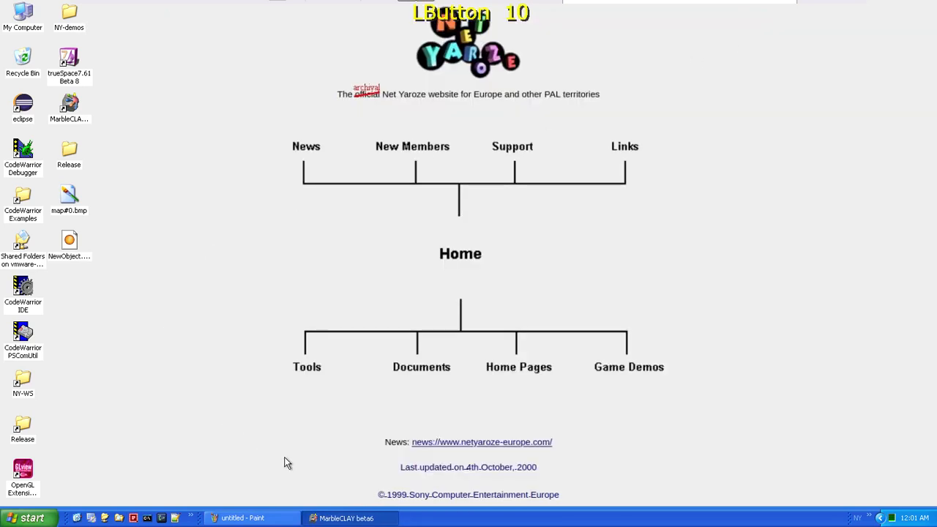
click(338, 518)
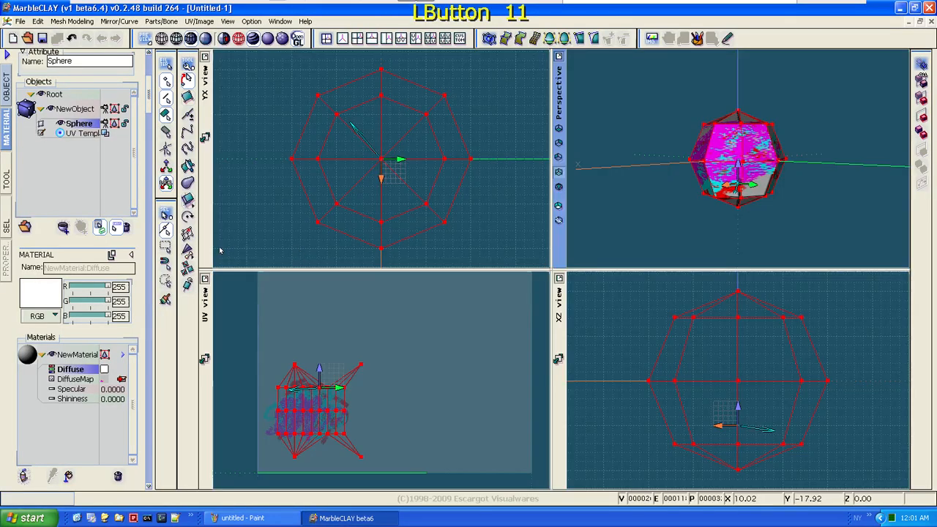